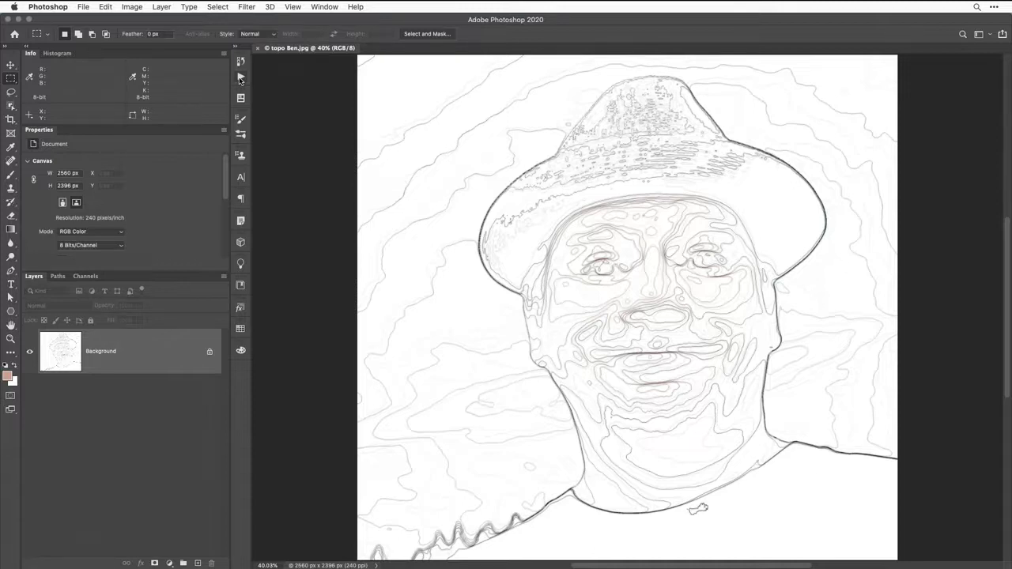
Close topo Ben.jpg, switch to Adobe Bridge, and open 08 Custom Halftone.jpg in Photoshop, fitted to the window
key("super+w")
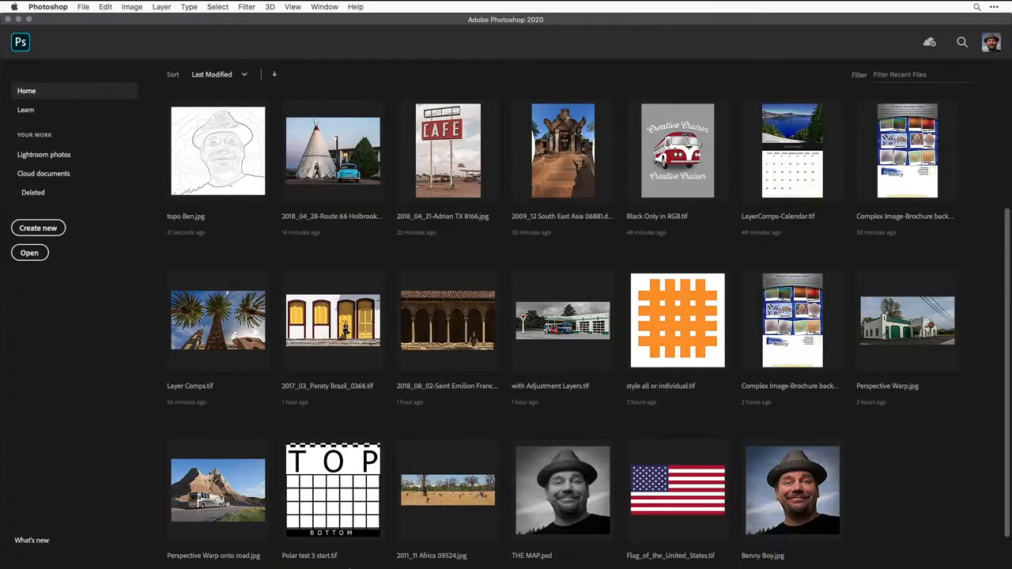
mouse_move(366, 560)
left_click(452, 549)
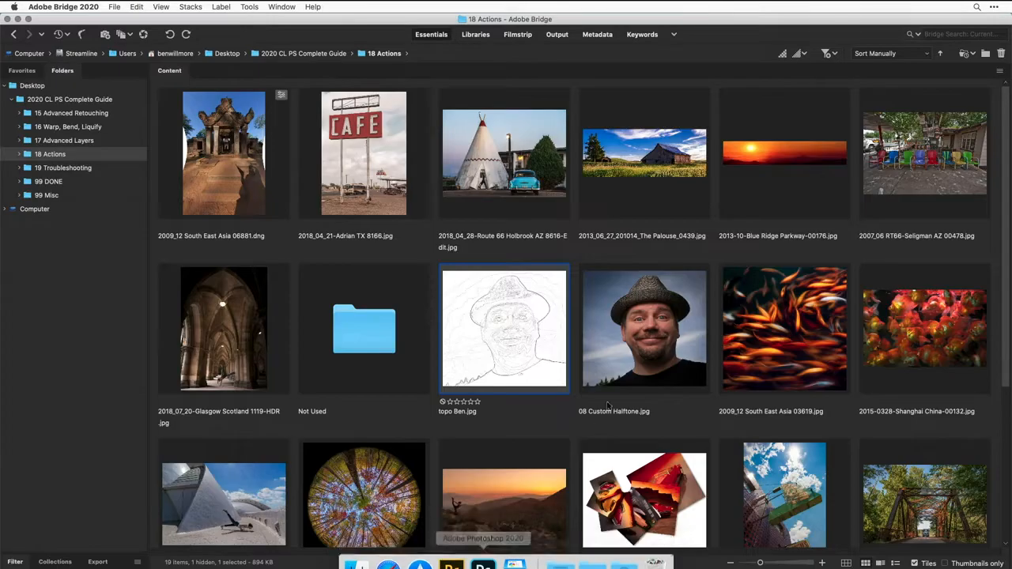
left_click(644, 339)
double_click(645, 339)
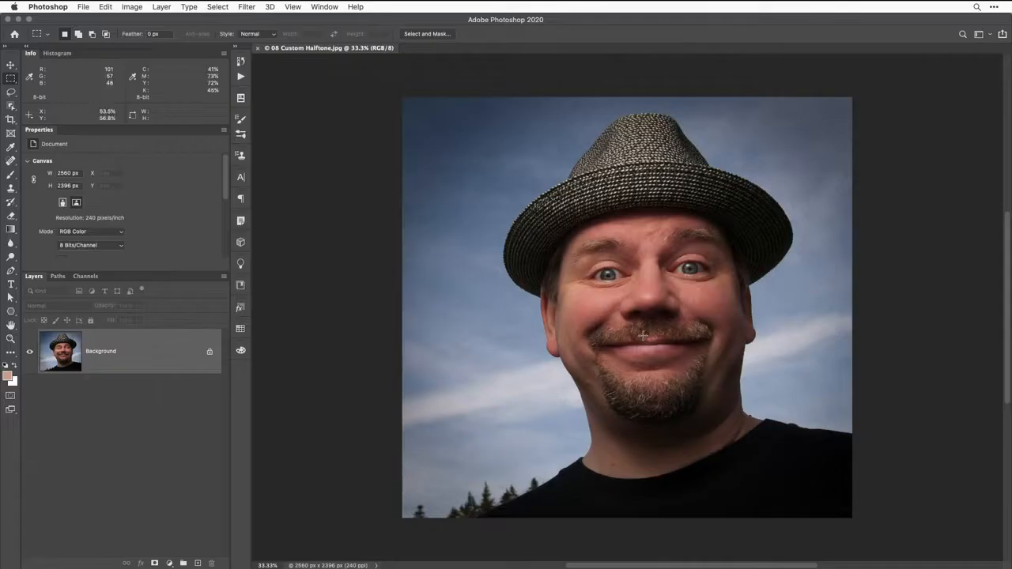
key("super+0")
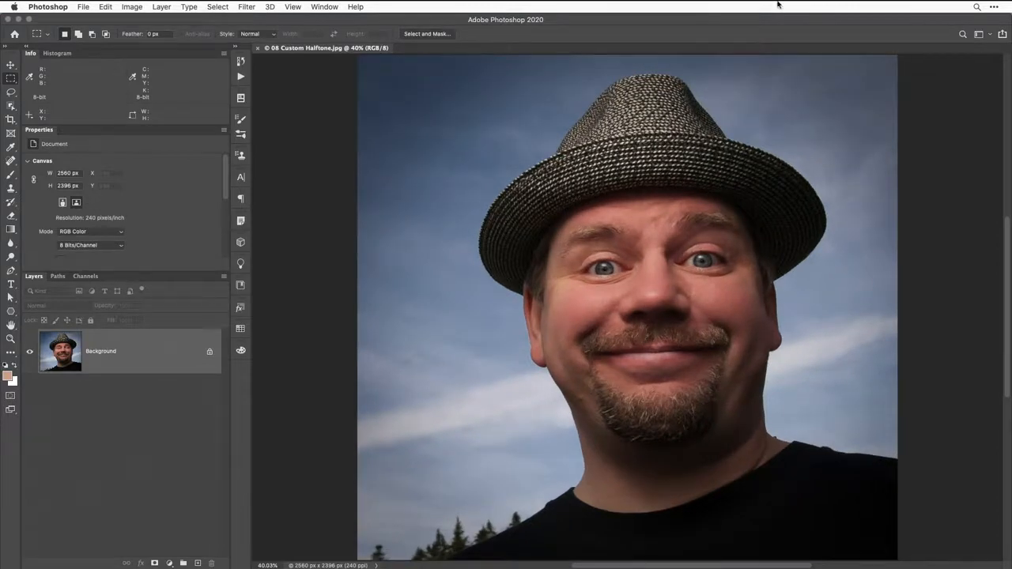
left_click(248, 5)
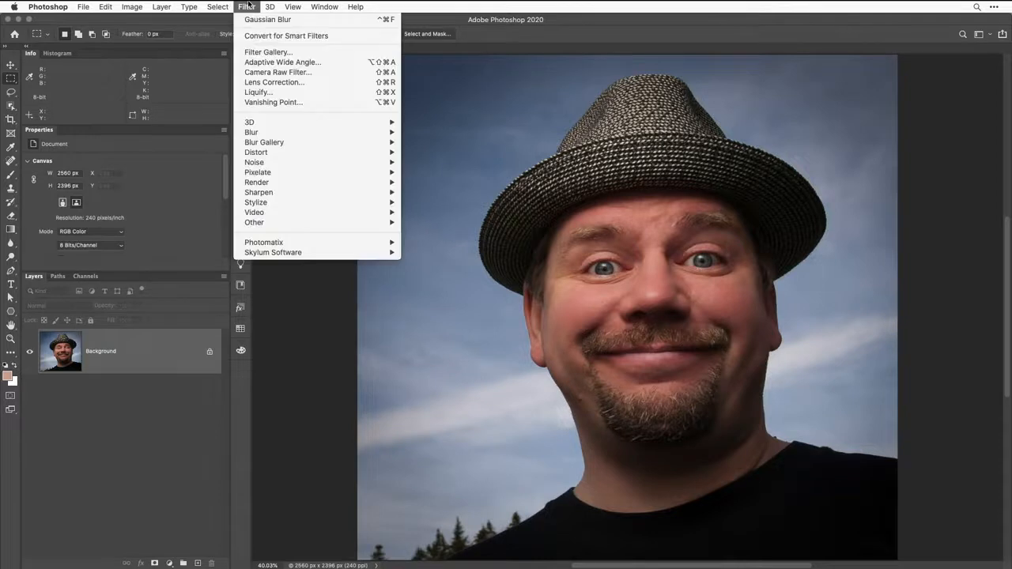
mouse_move(286, 226)
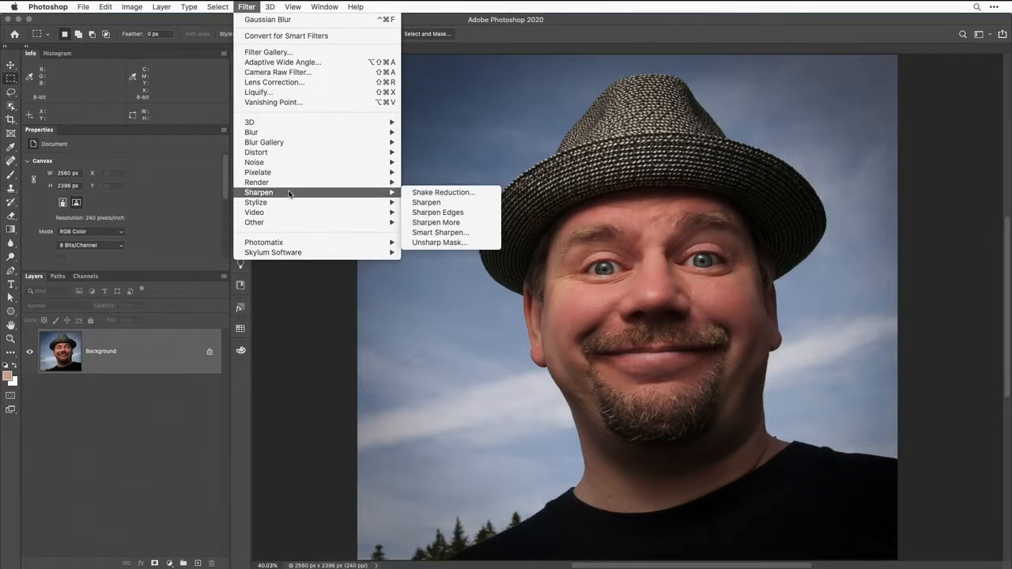
mouse_move(290, 203)
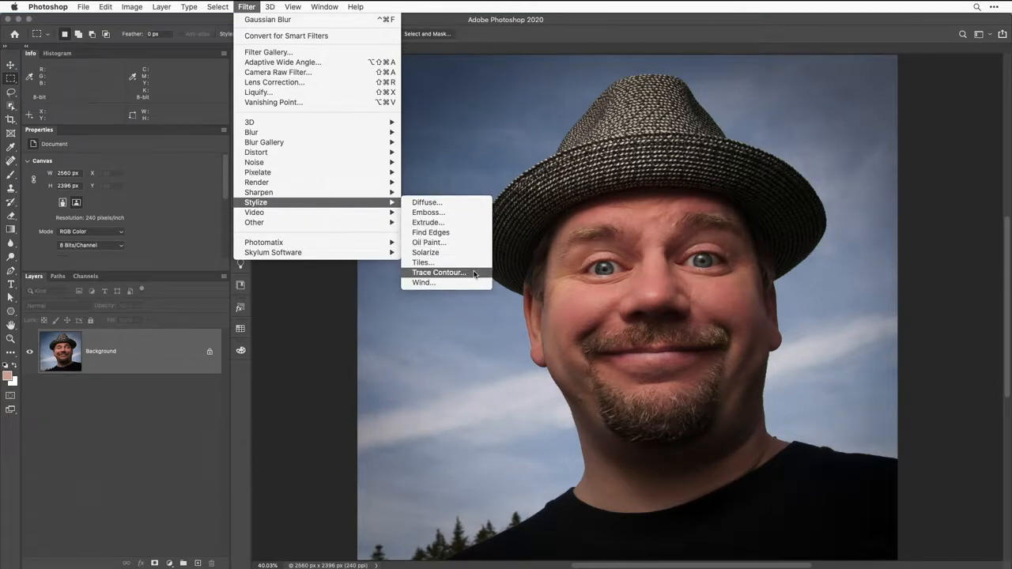
left_click(438, 272)
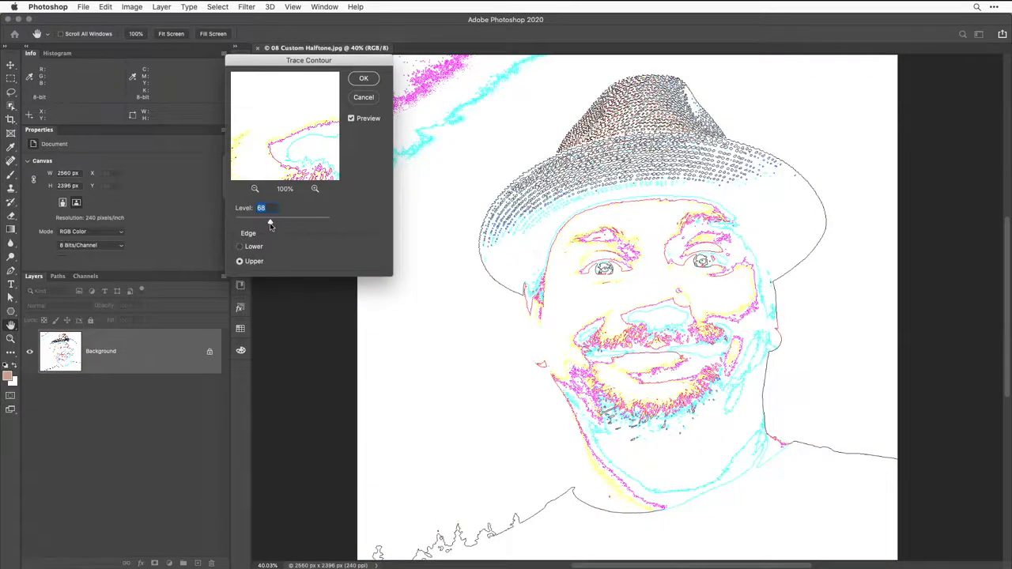
mouse_move(269, 224)
left_mouse_down()
mouse_move(259, 226)
mouse_move(379, 218)
mouse_move(434, 229)
mouse_move(249, 223)
mouse_move(273, 223)
left_mouse_up()
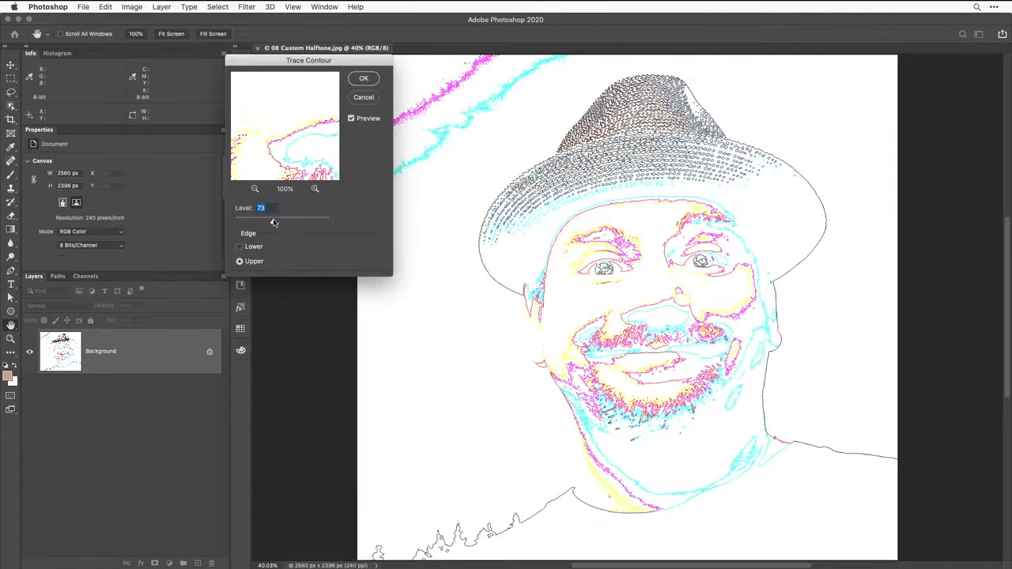
left_click(364, 98)
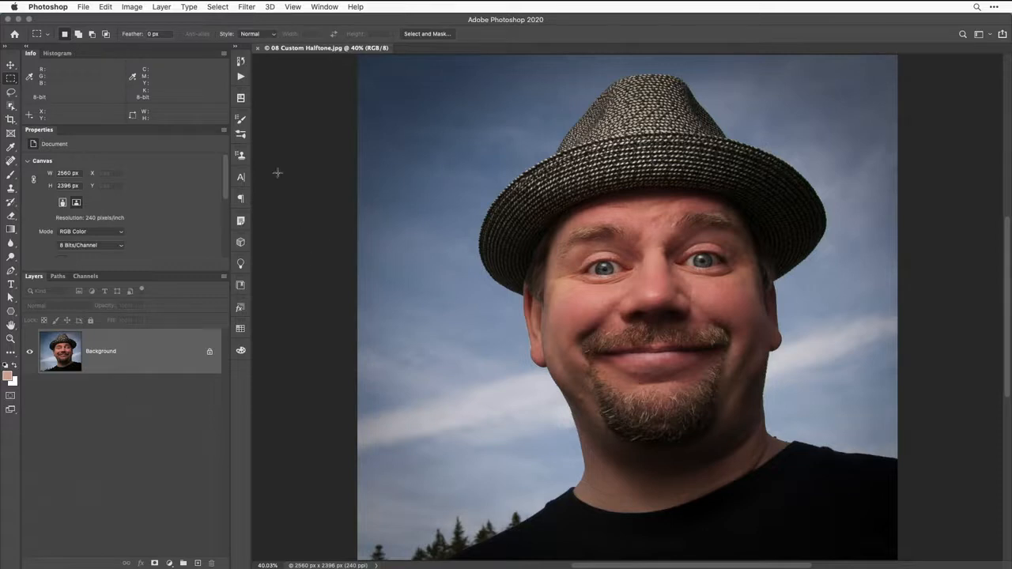
Create a new action named "Contours" in the Ultimate Guide Actions set and start recording it
left_click(240, 76)
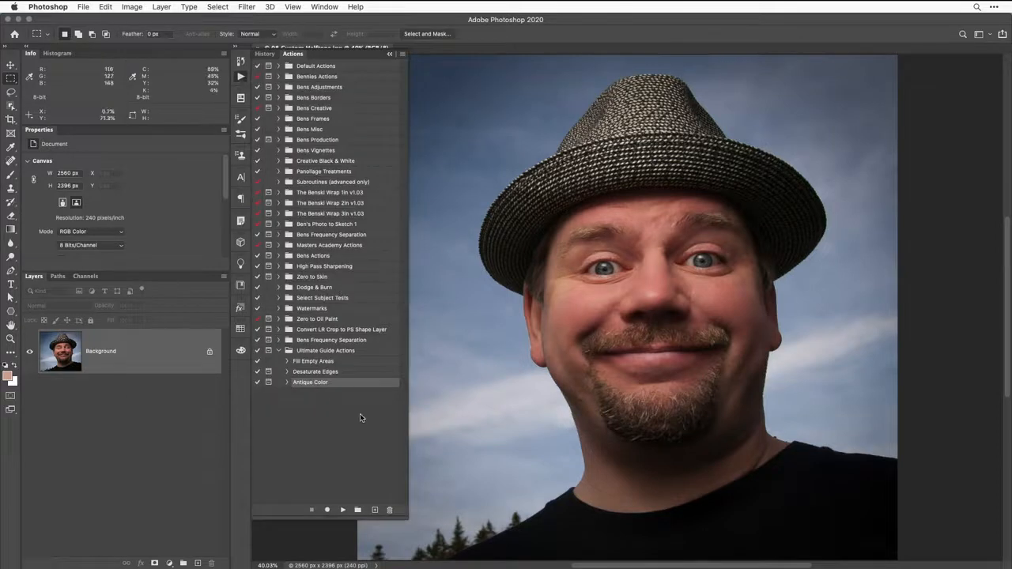
left_click(375, 510)
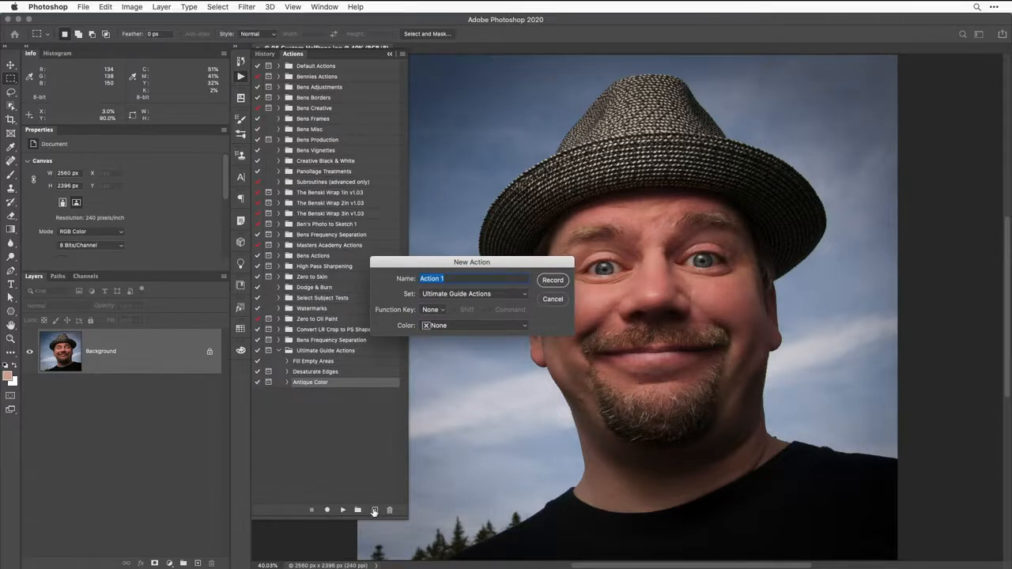
type("Contours")
left_click(554, 281)
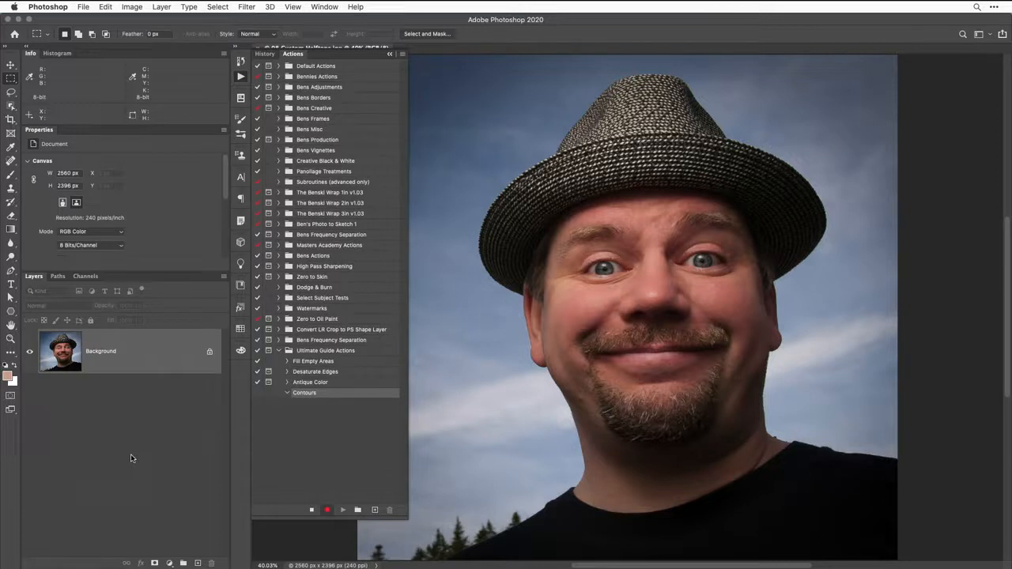
Duplicate the Background layer and desaturate the copy
key("ctrl+j")
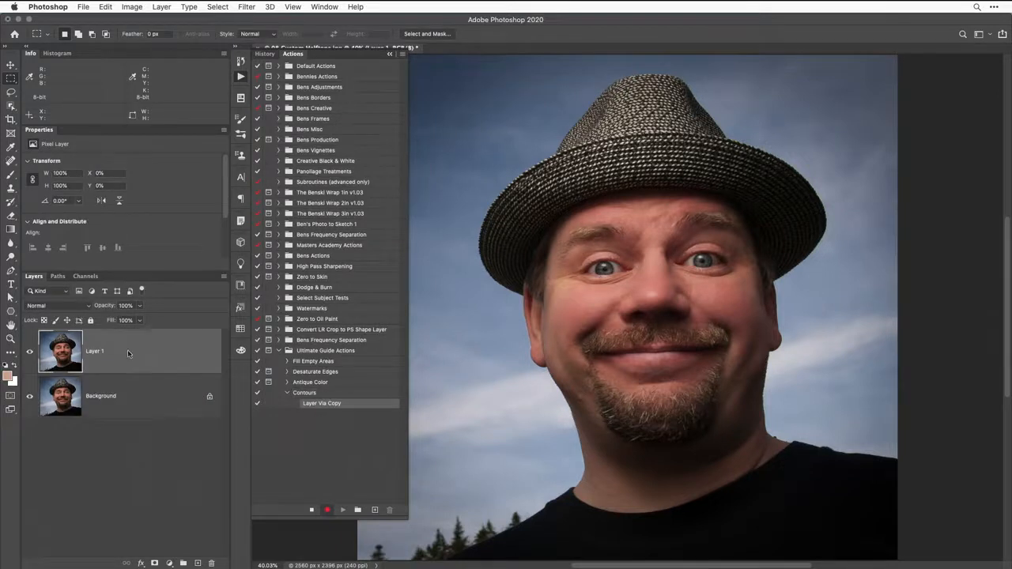
left_click(131, 7)
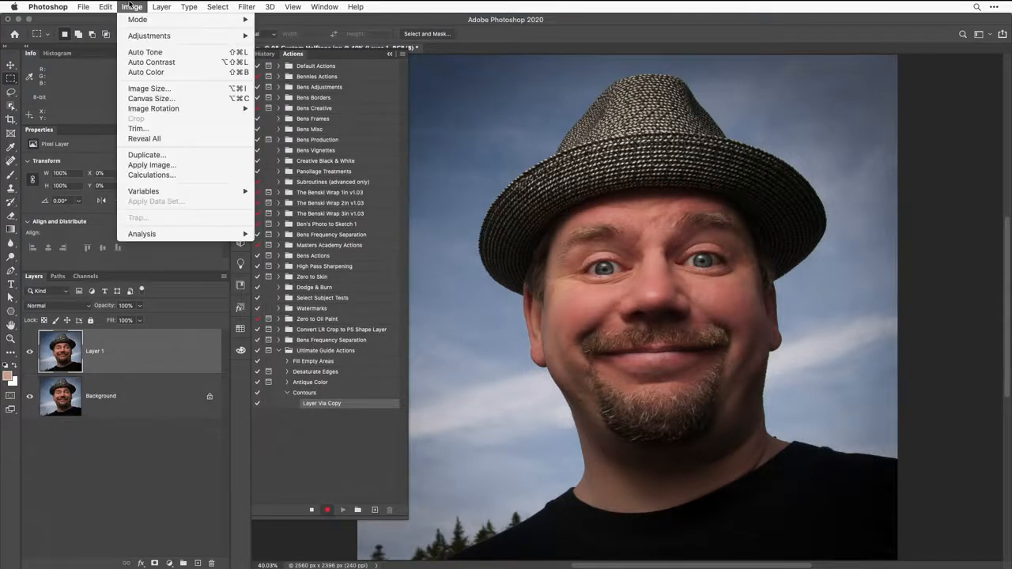
mouse_move(136, 37)
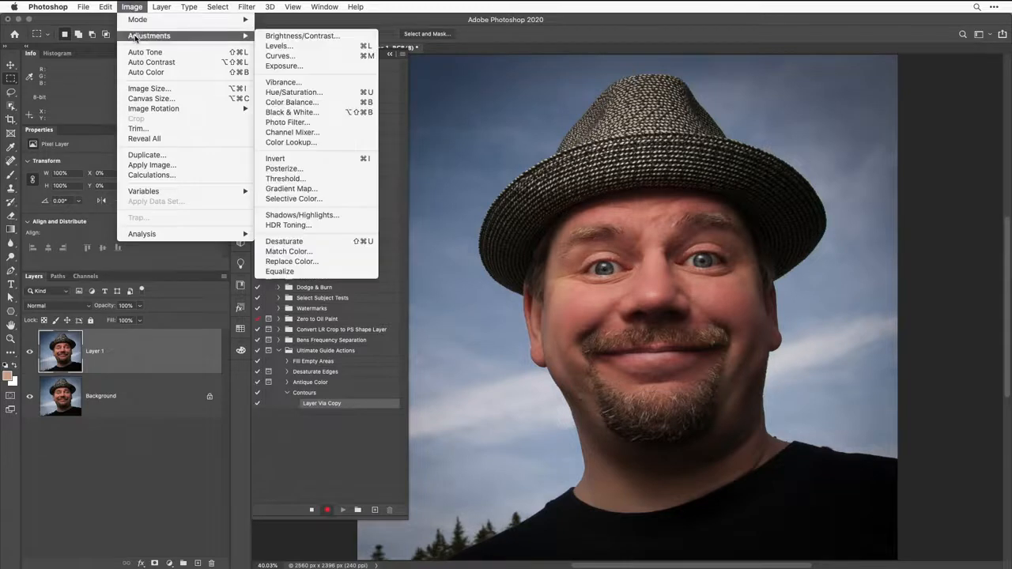
left_click(318, 245)
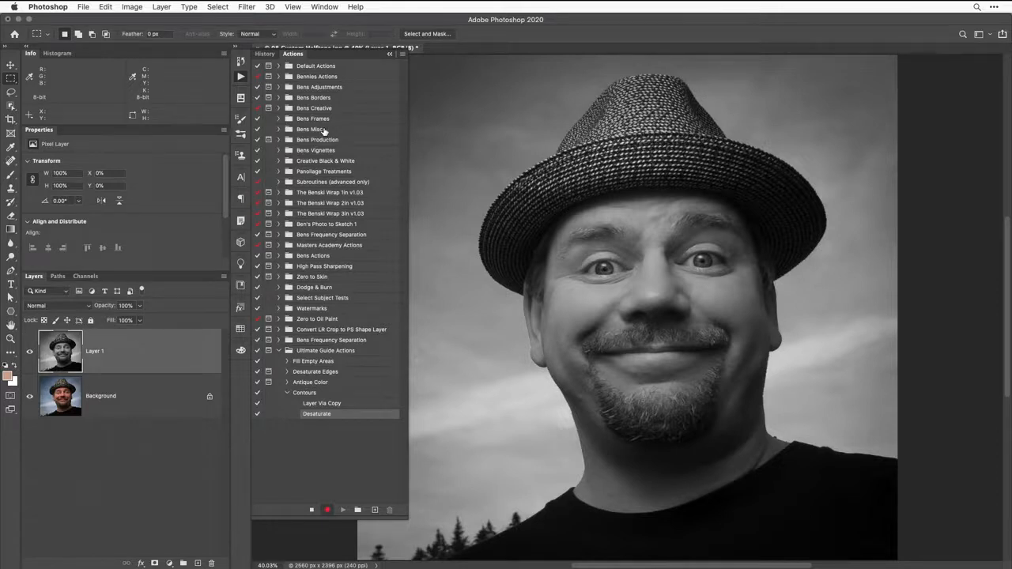
Apply the Median noise filter to the desaturated layer with a radius of 22 pixels
left_click(289, 7)
mouse_move(246, 6)
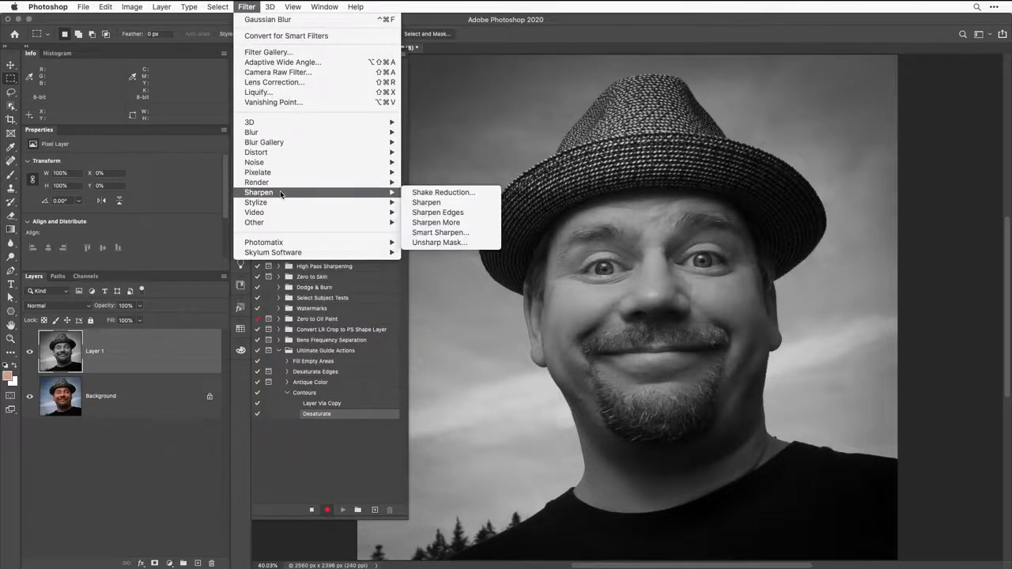
mouse_move(280, 166)
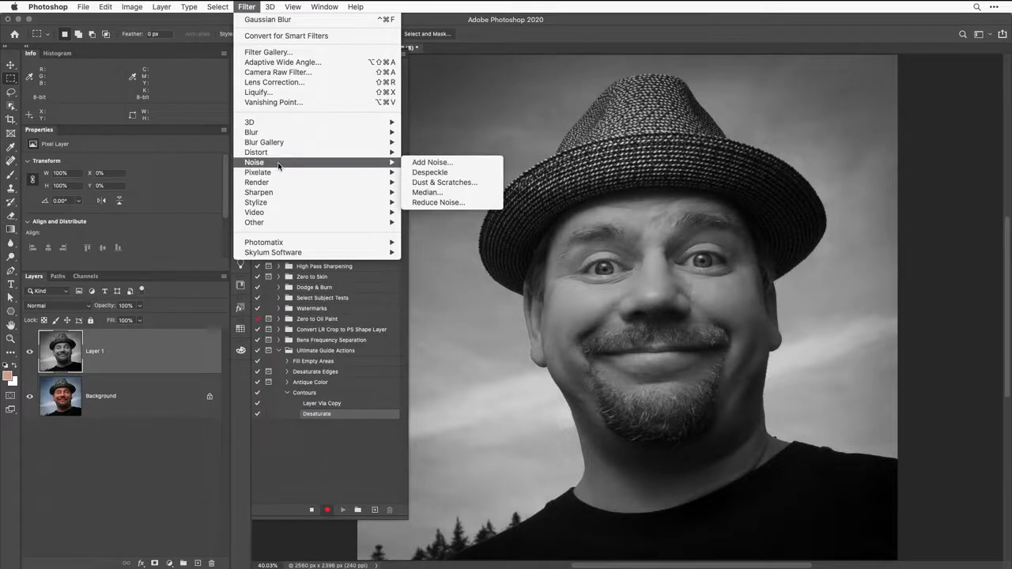
left_click(451, 192)
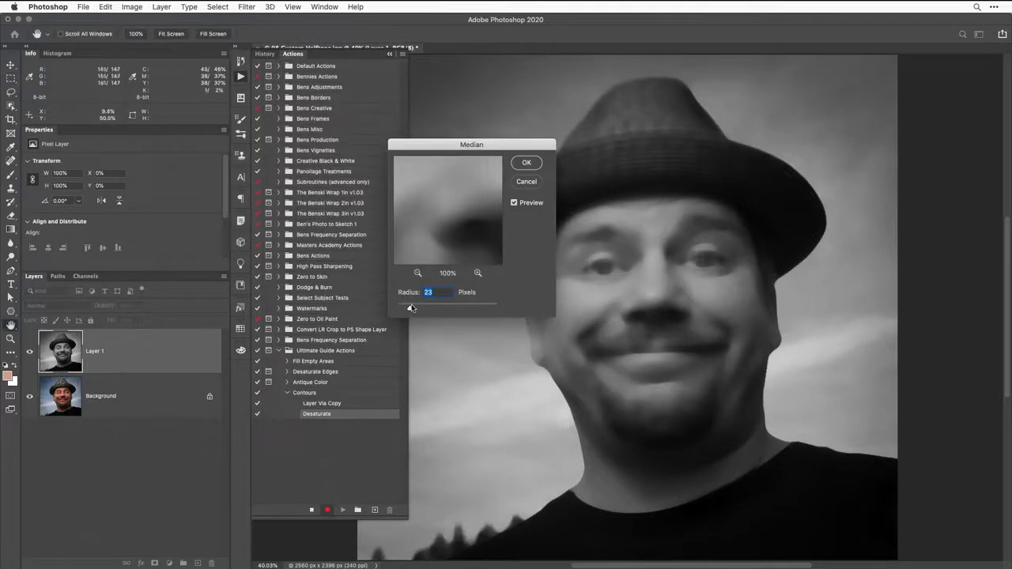
left_click_drag(410, 307, 473, 309)
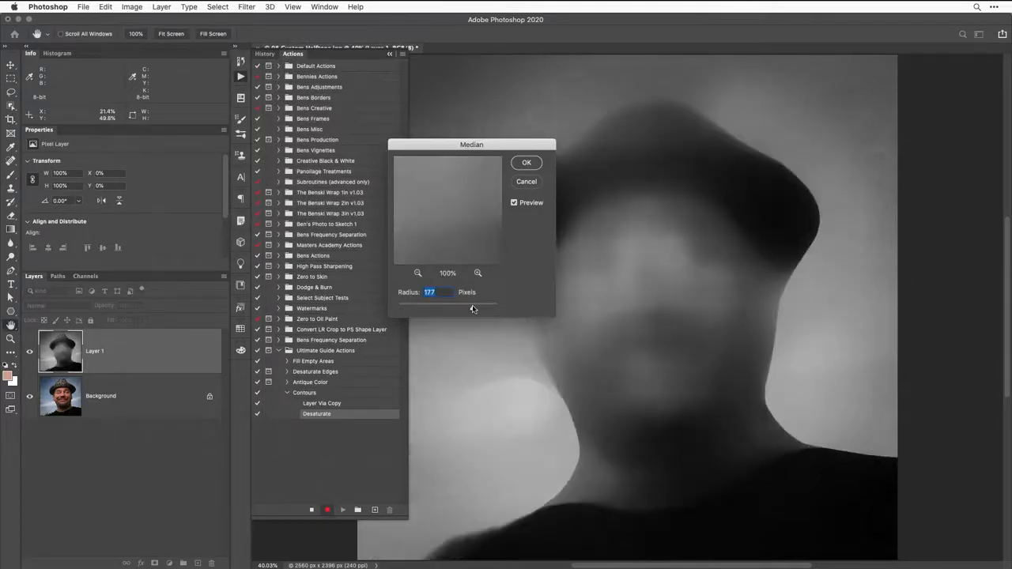
left_click_drag(521, 146, 379, 138)
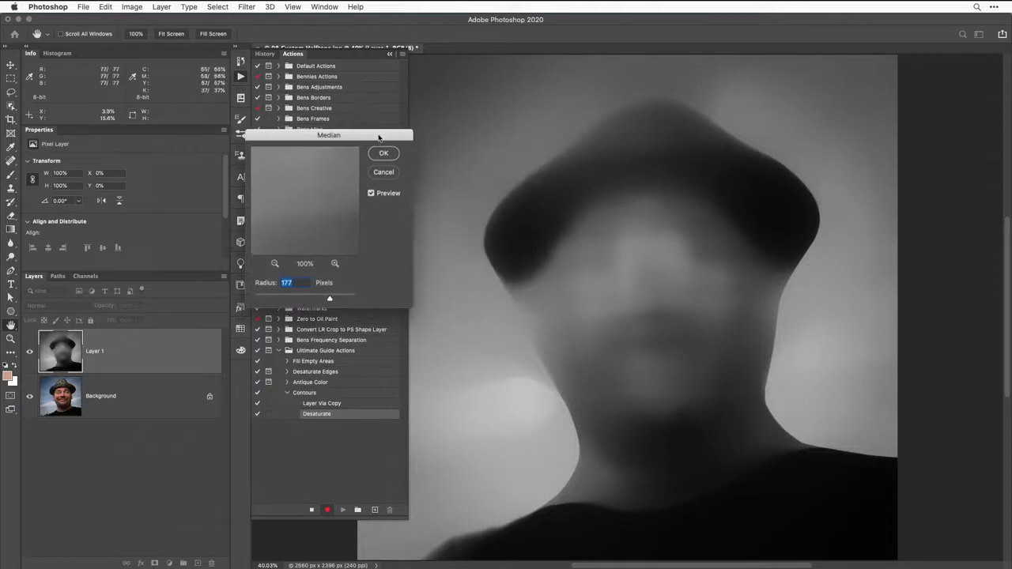
left_click_drag(330, 298, 287, 295)
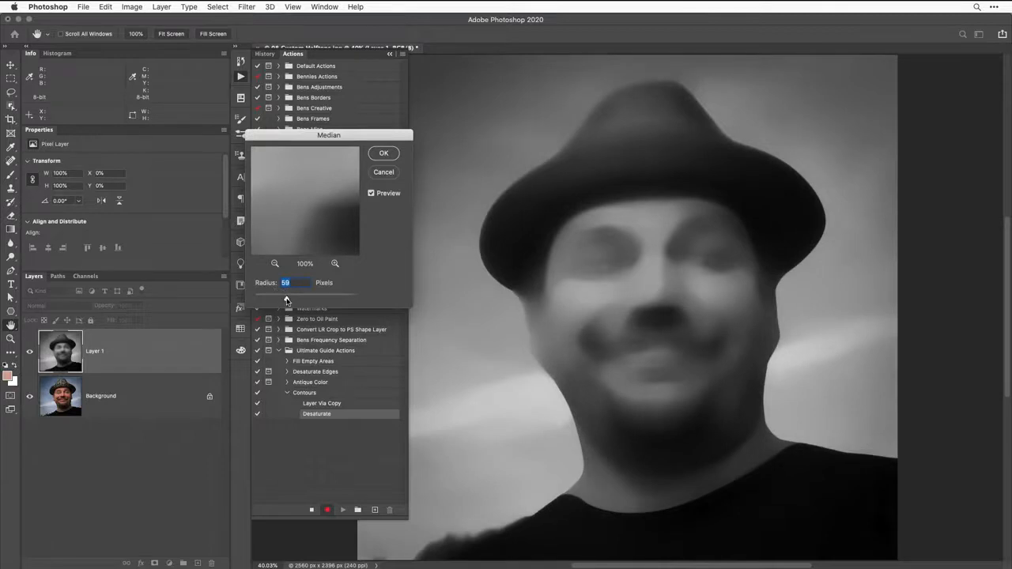
left_click_drag(286, 297, 267, 298)
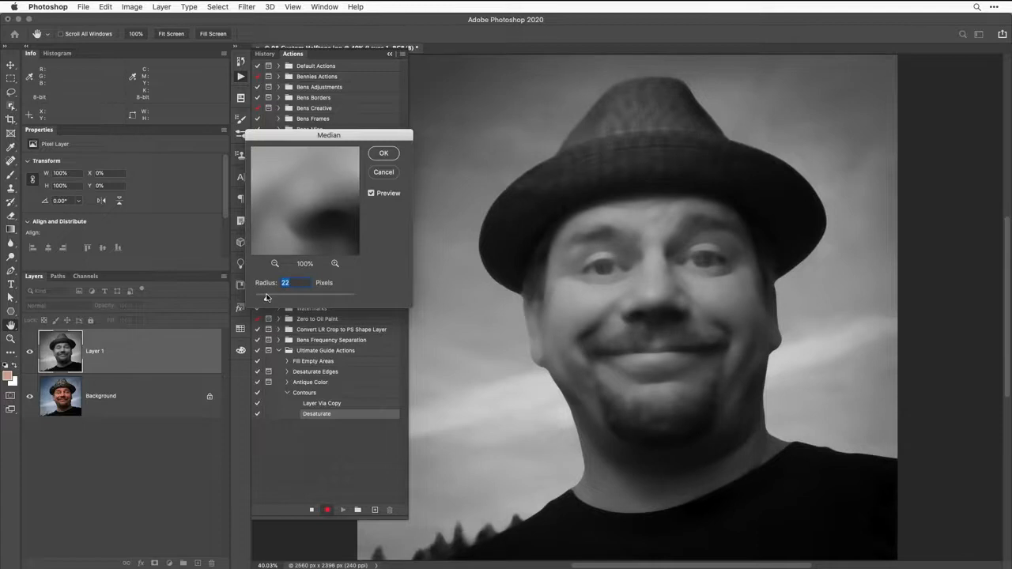
left_click(384, 154)
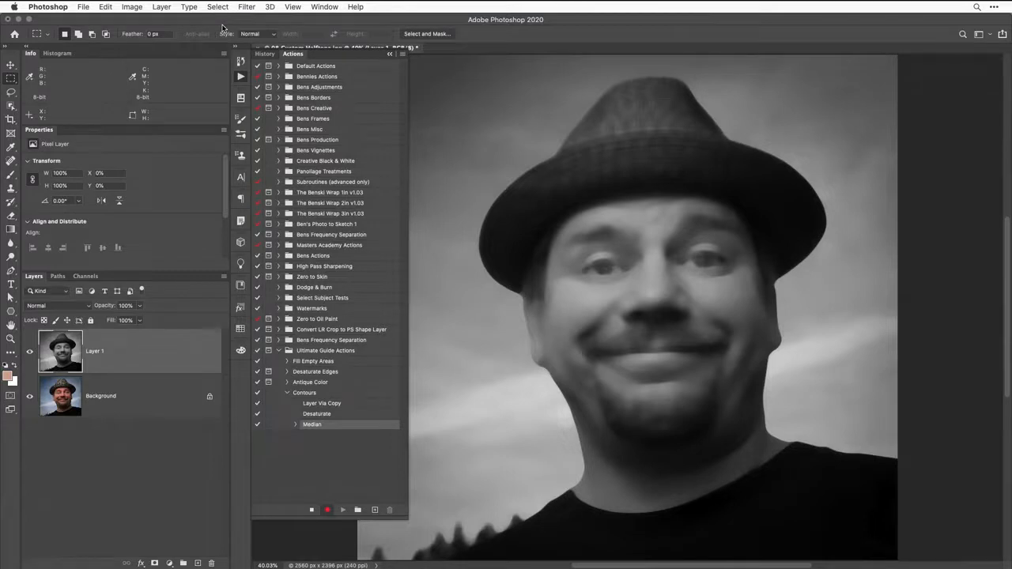
Rename the desaturated layer to "ACTION target layer 1"
double_click(94, 349)
type("ACTION")
type(" target layer")
type(" (")
key("Return")
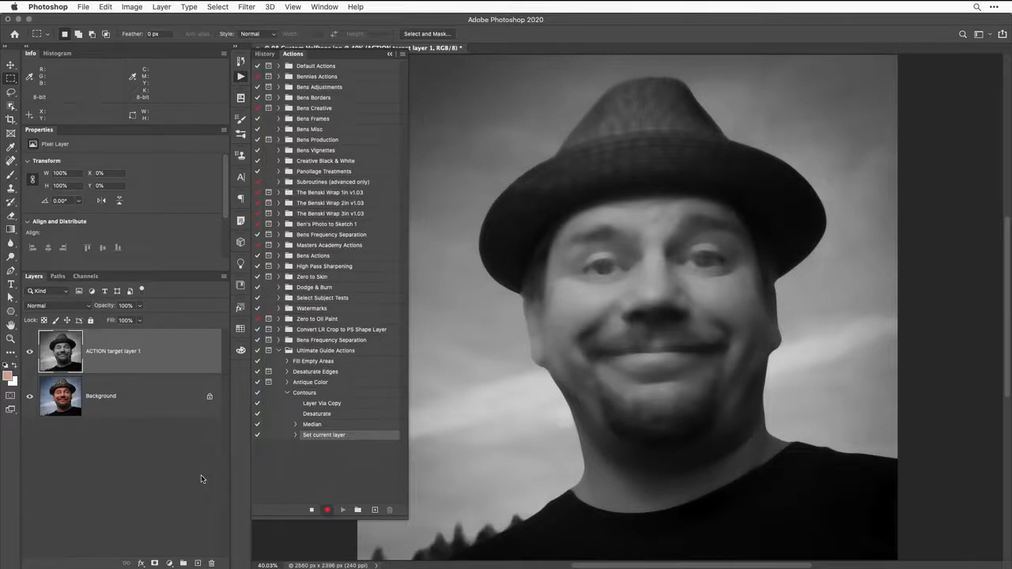
Duplicate the ACTION target layer 1 and apply the Trace Contour filter to the copy at level 19 with the Upper edge
key("ctrl+j")
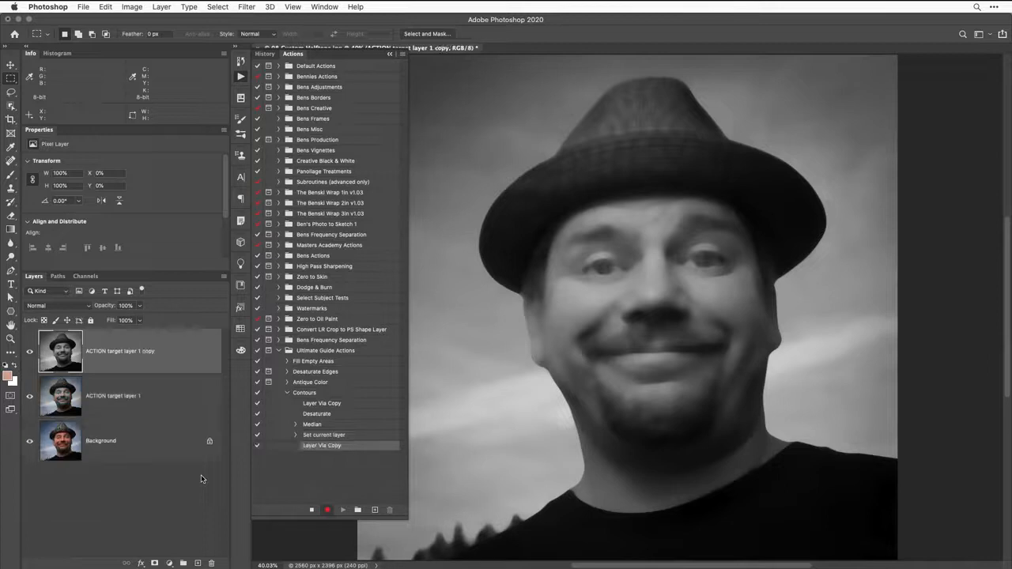
left_click(247, 6)
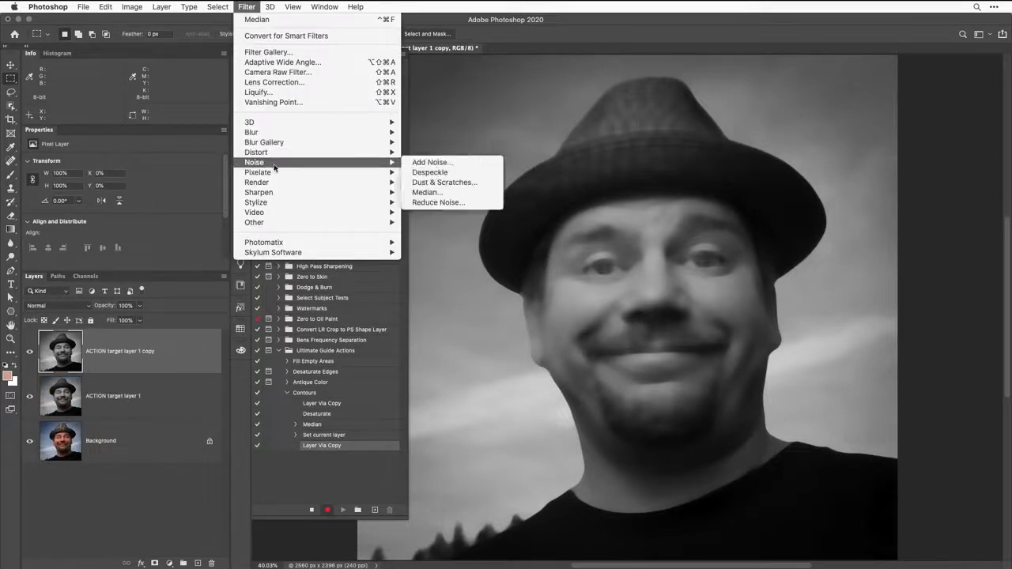
mouse_move(296, 204)
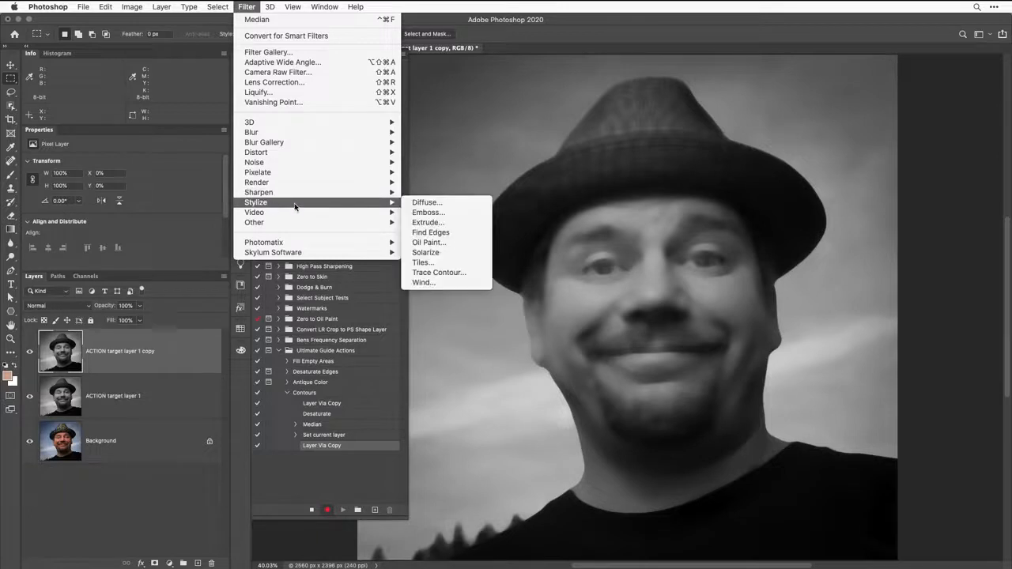
left_click(439, 272)
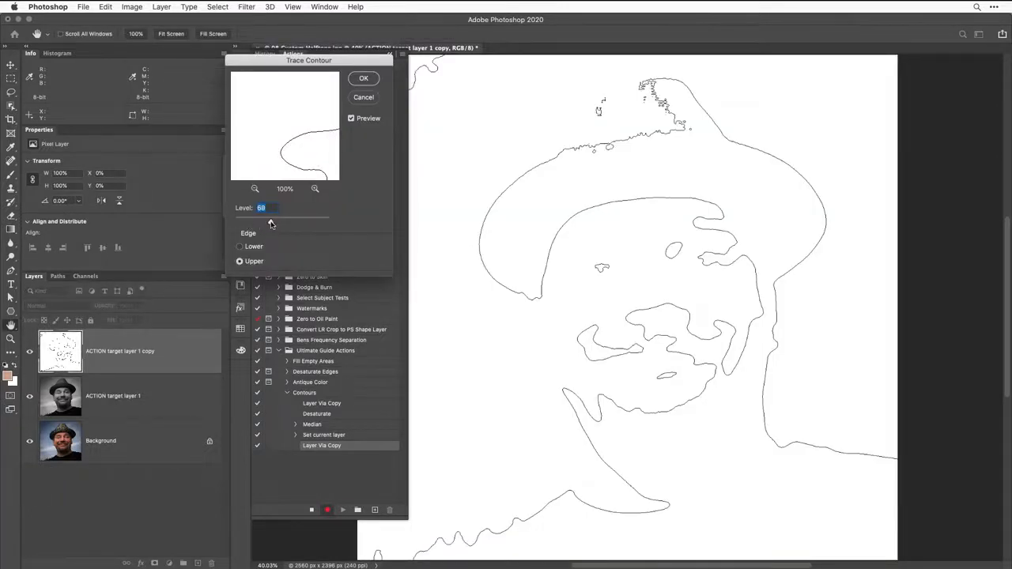
left_click_drag(269, 223, 244, 224)
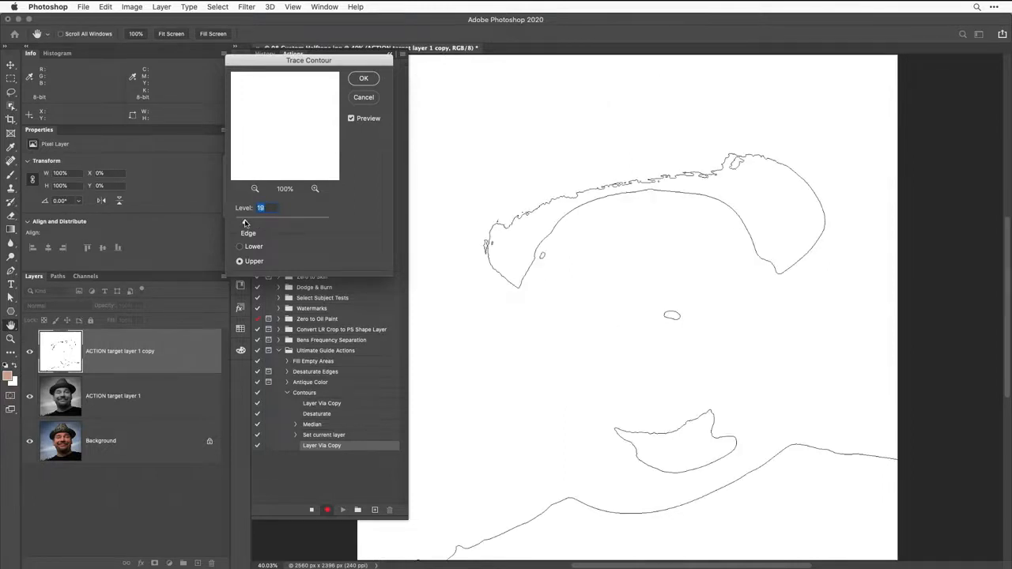
left_click(363, 80)
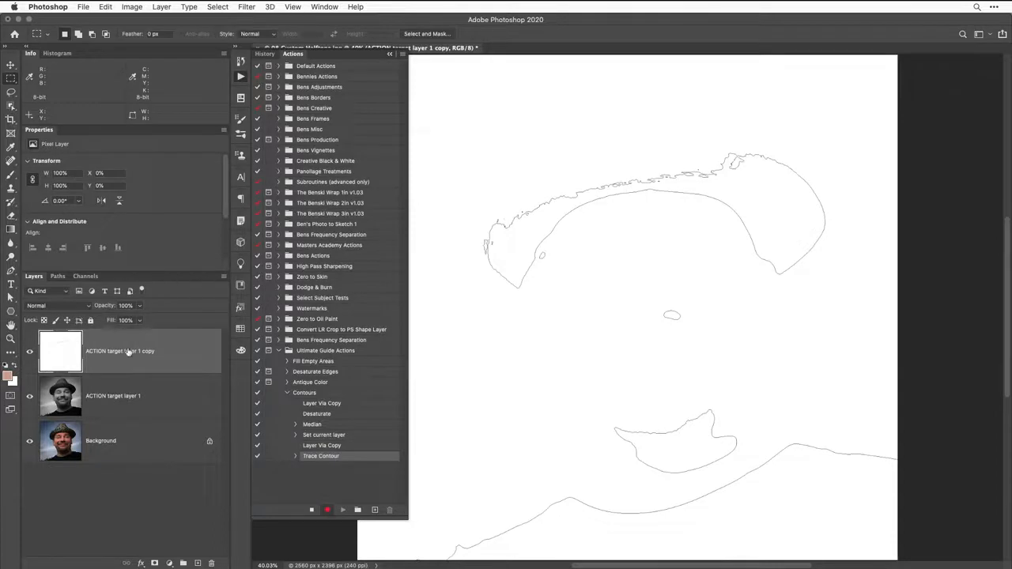
Duplicate ACTION target layer 1 again and apply Trace Contour to the copy at a level of about 45 with the Upper edge
left_click(105, 398)
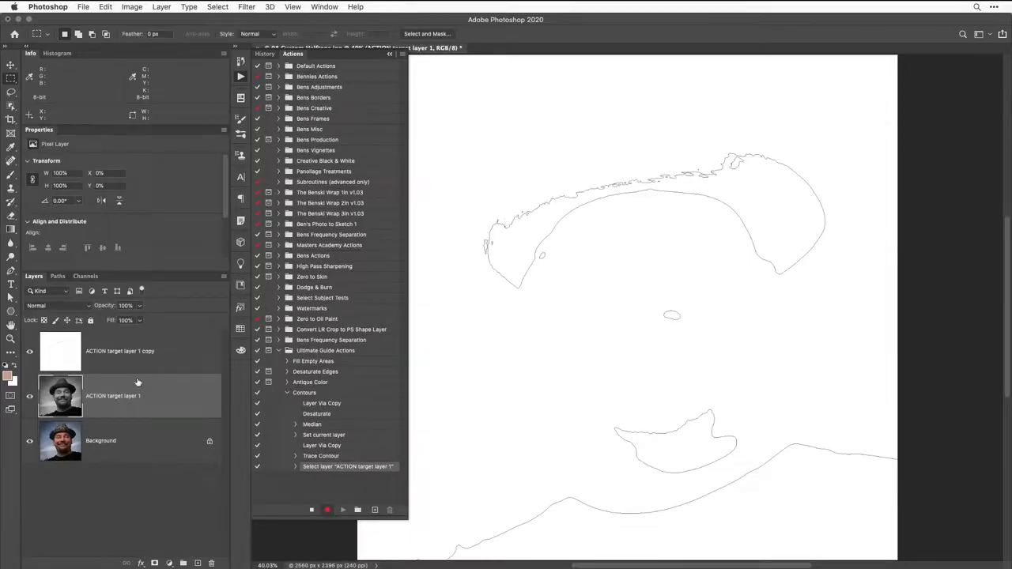
key("super+j")
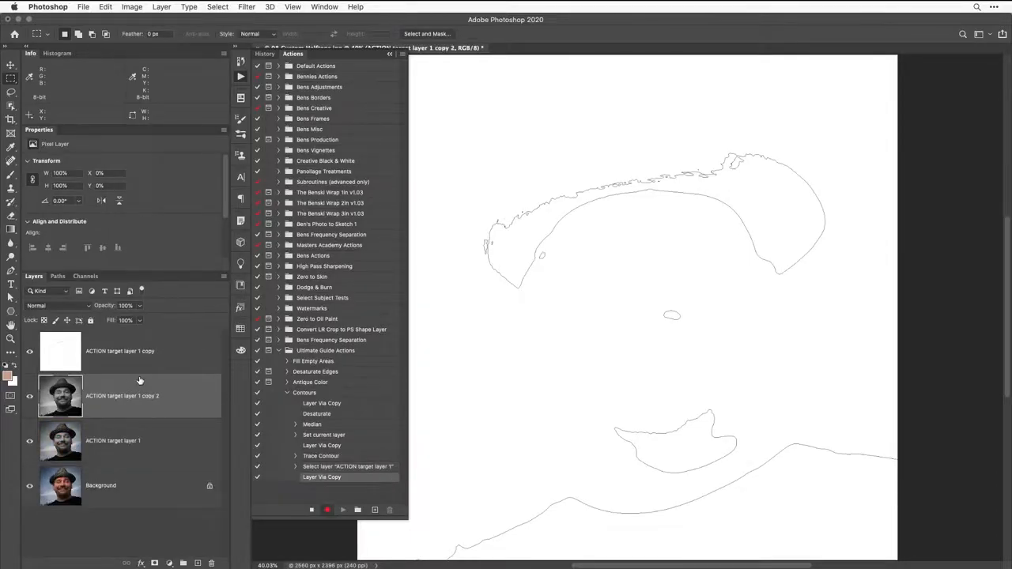
left_click(246, 6)
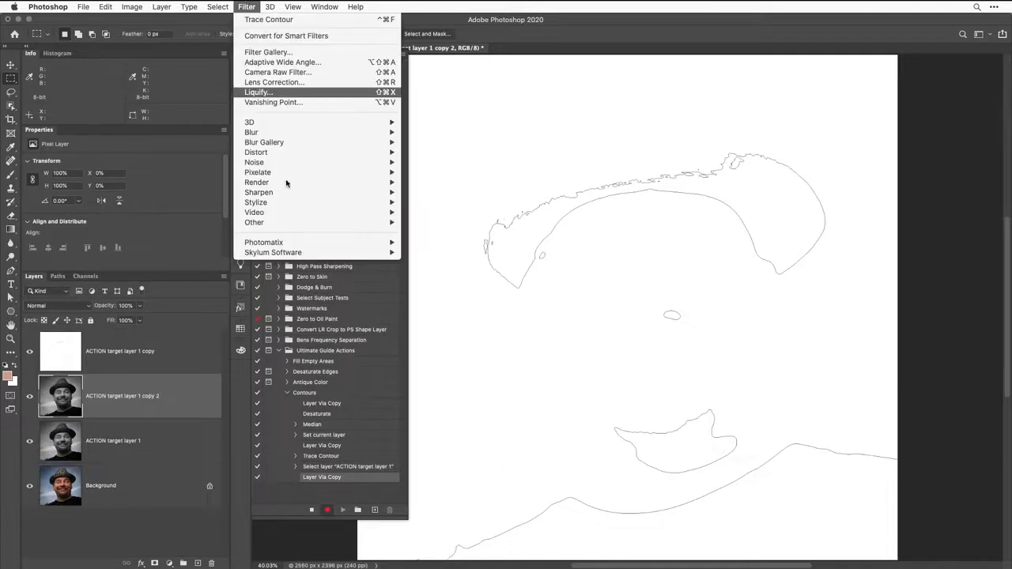
mouse_move(286, 194)
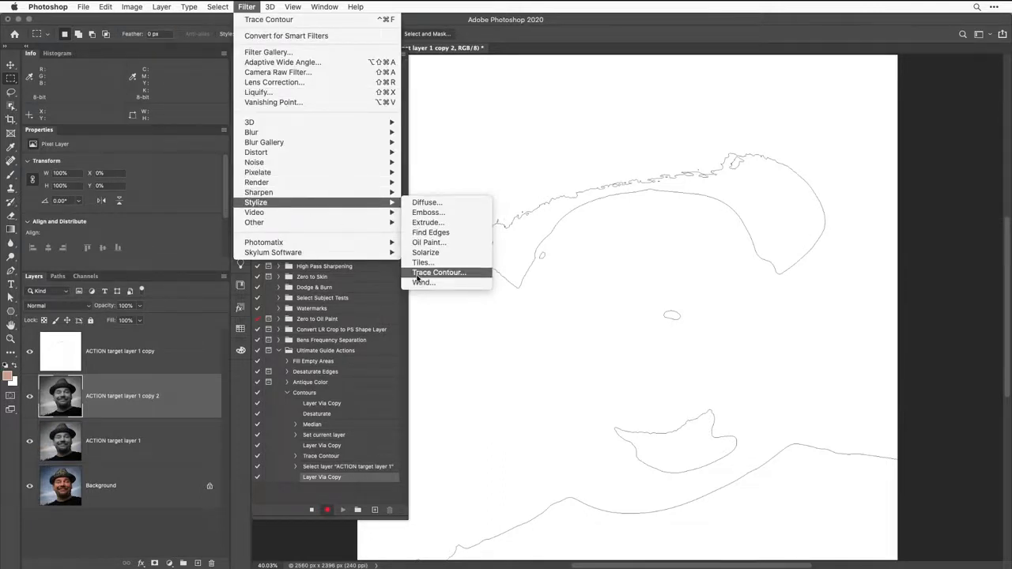
left_click(417, 274)
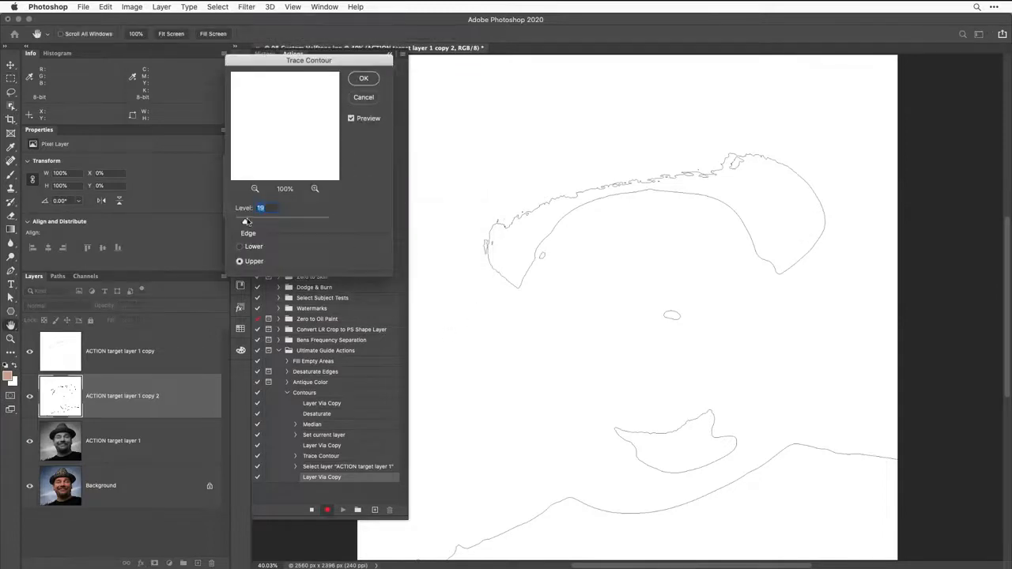
left_click_drag(244, 223, 254, 223)
left_click(360, 82)
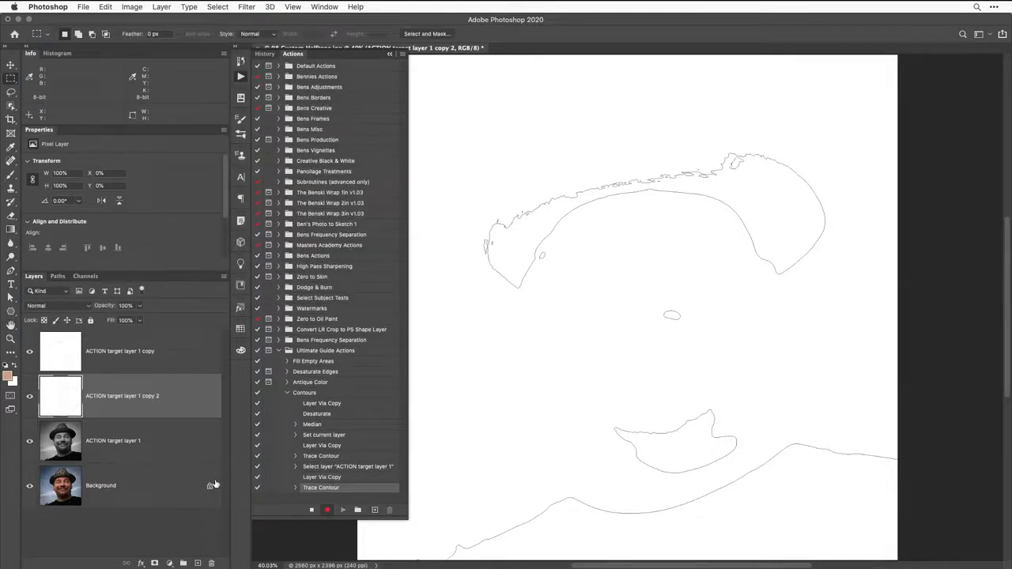
Make a third copy of ACTION target layer 1 and apply Trace Contour to it at level 68, Upper edge
left_click(113, 444)
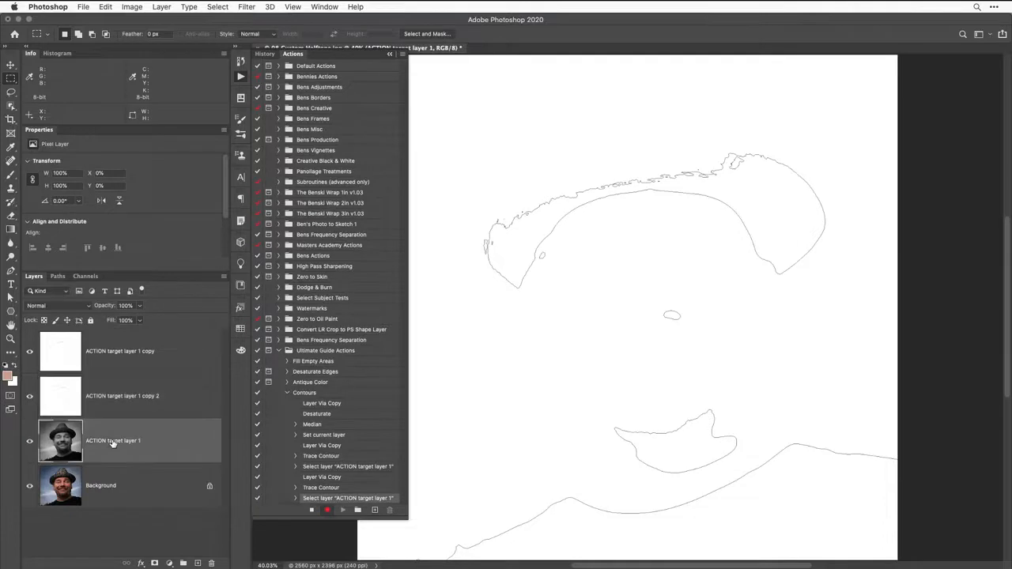
key("super+j")
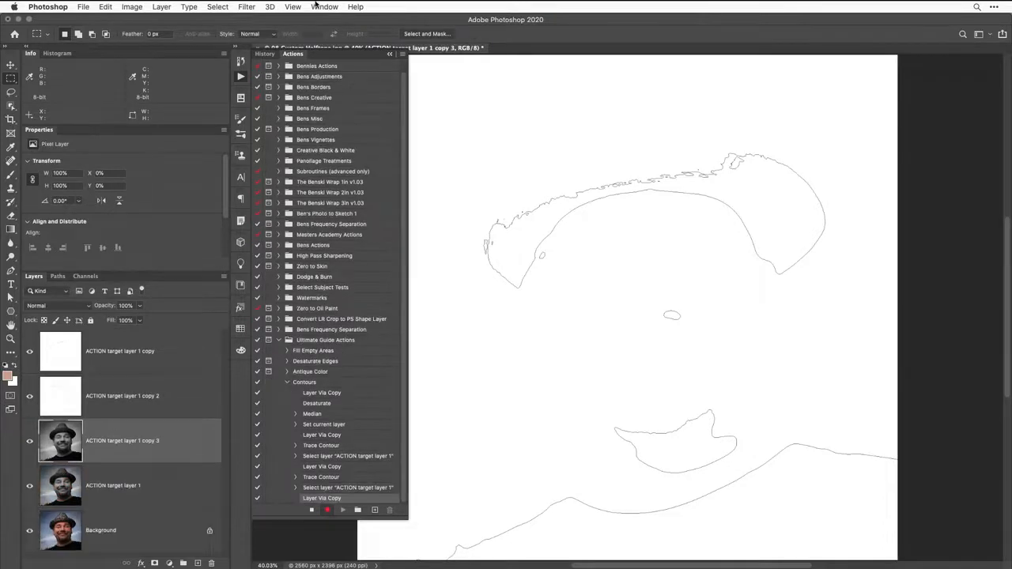
left_click(258, 8)
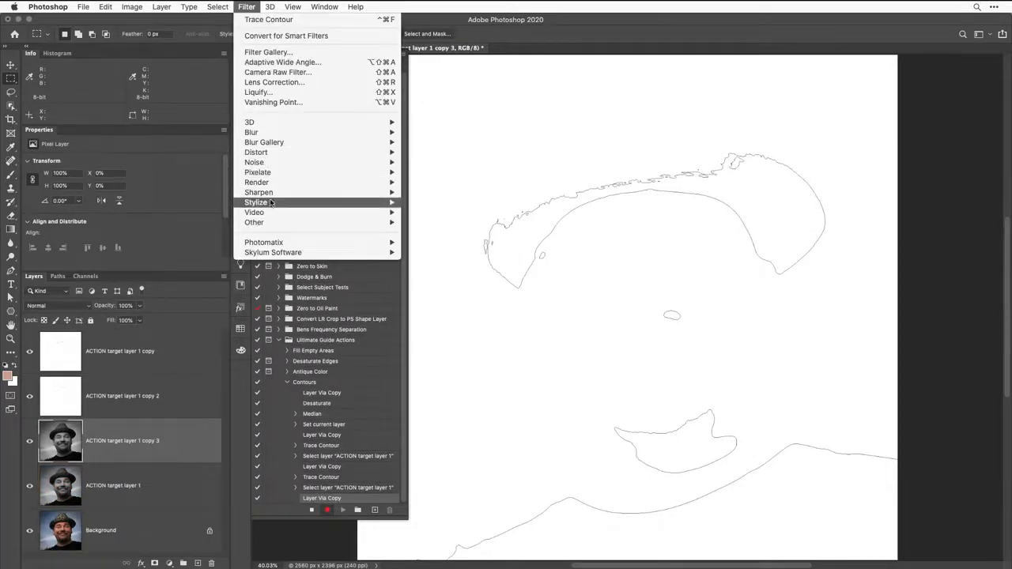
mouse_move(270, 204)
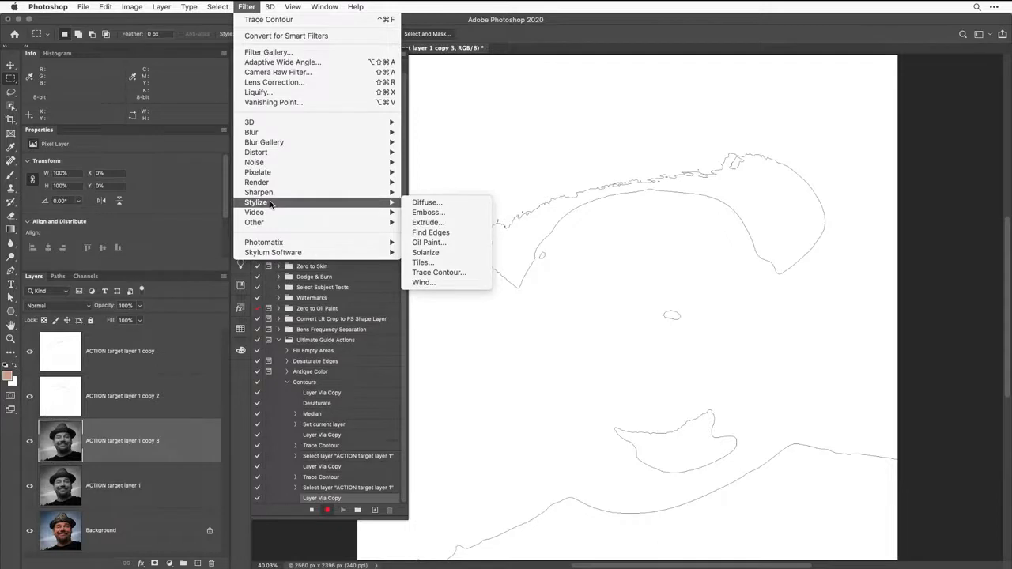
left_click(425, 272)
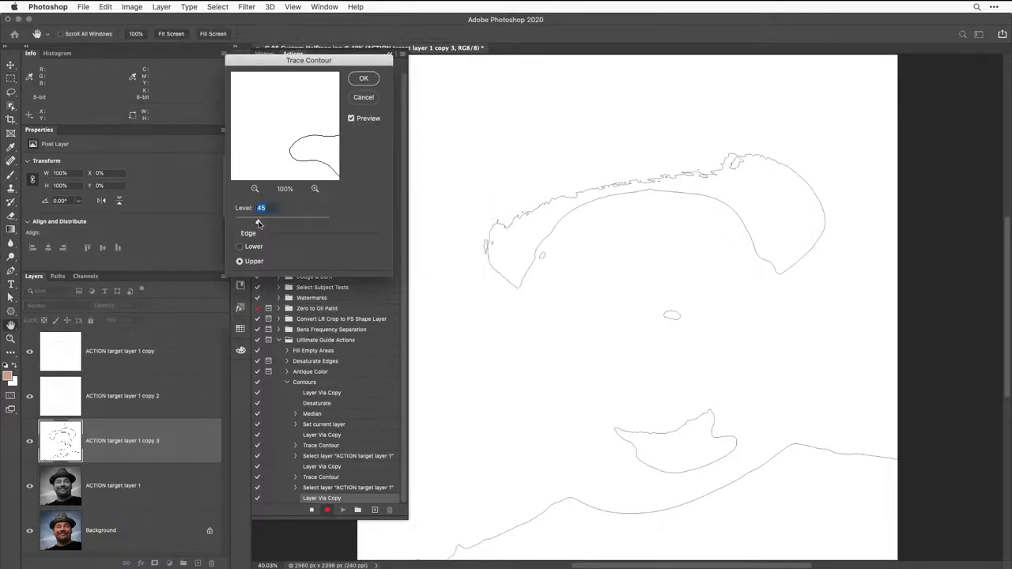
left_click_drag(258, 224, 270, 224)
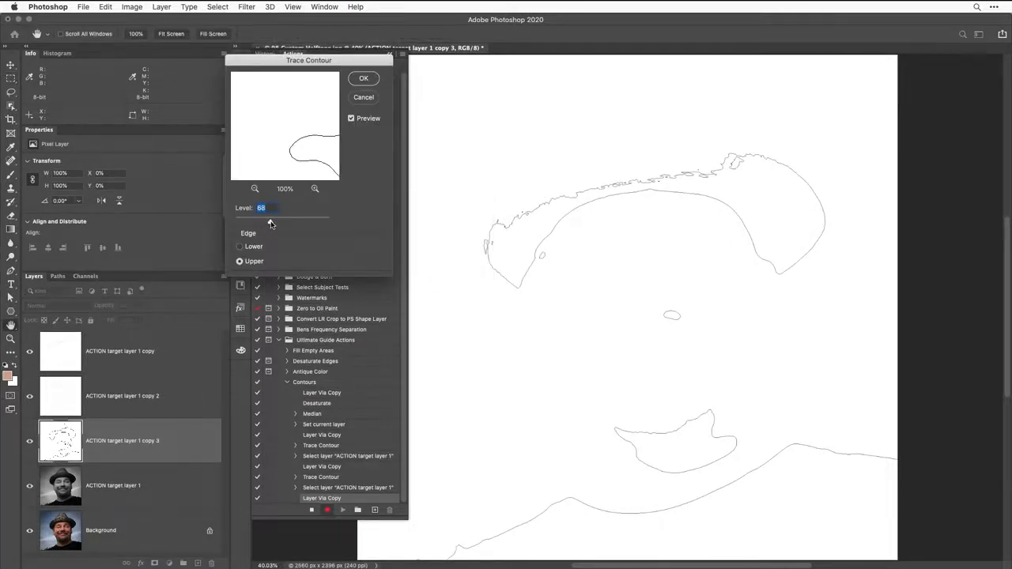
left_click(365, 79)
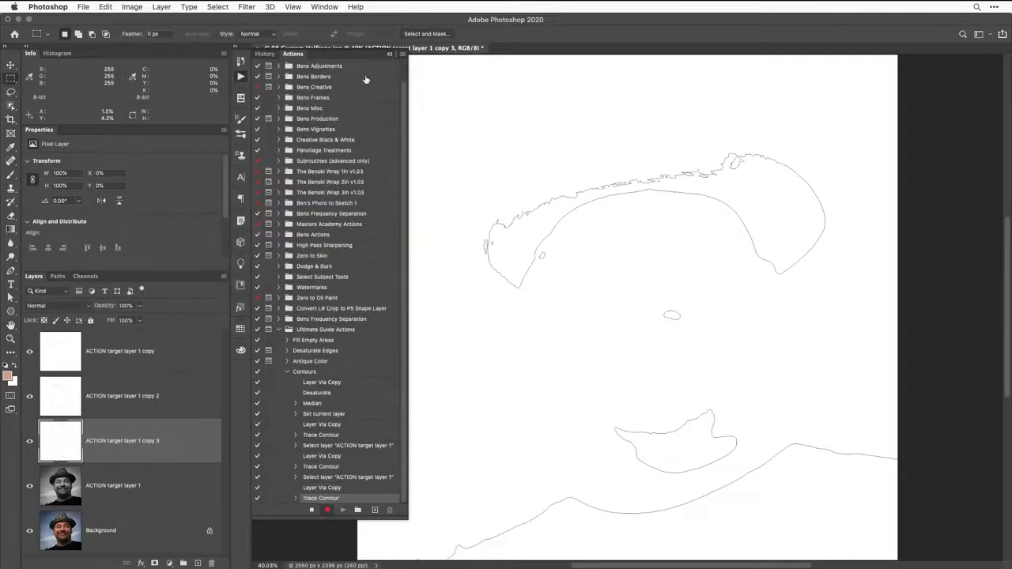
Make a fourth copy of ACTION target layer 1 and apply Trace Contour to it at level 95, Upper edge
left_click(102, 487)
key("super+j")
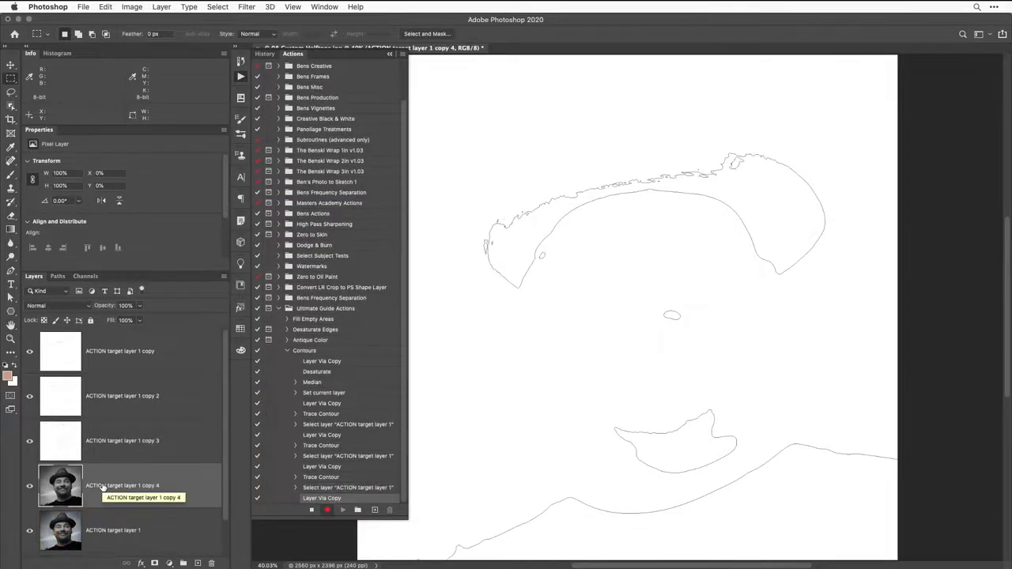
left_click(246, 7)
mouse_move(283, 202)
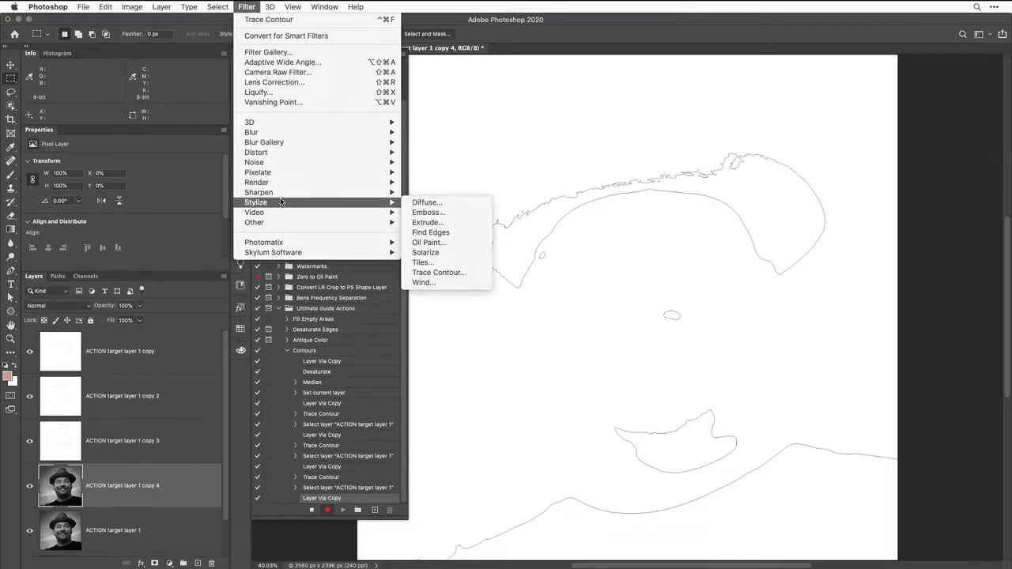
left_click(437, 275)
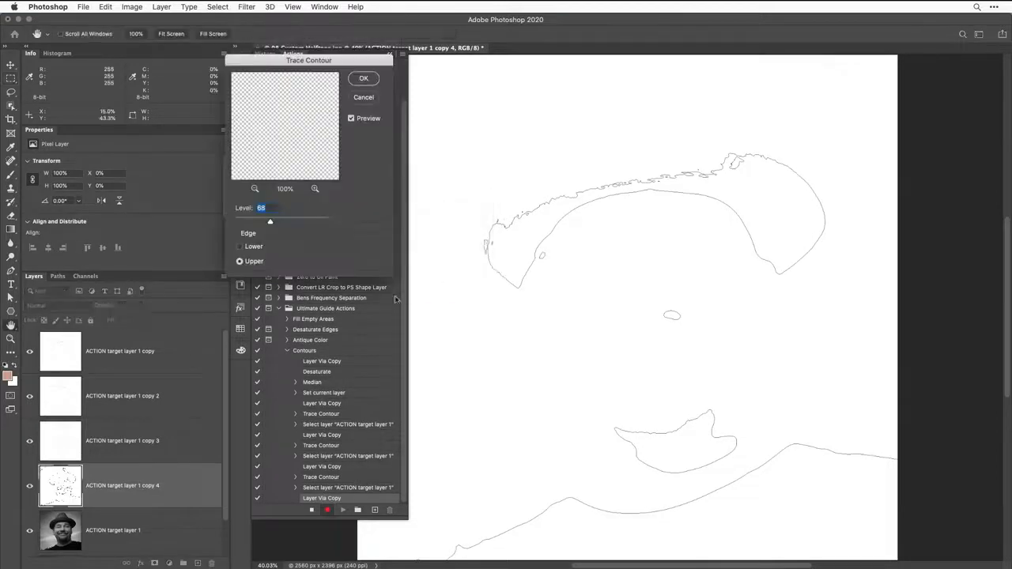
left_click_drag(267, 228, 283, 224)
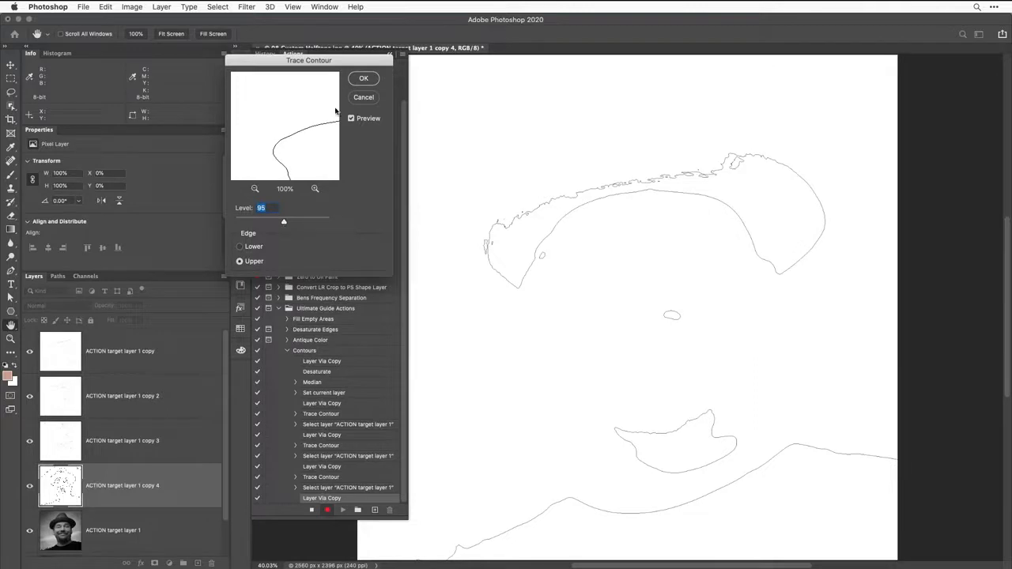
left_click(364, 80)
Make a fifth copy of ACTION target layer 1 and apply Trace Contour to it at level 125, Upper edge
left_click(138, 530)
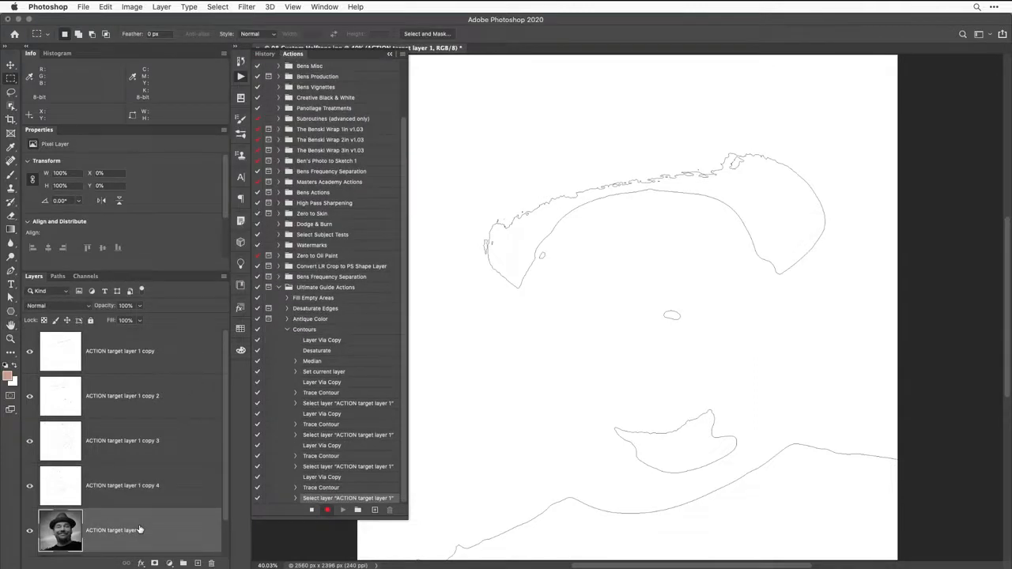
key("super+j")
left_click(246, 7)
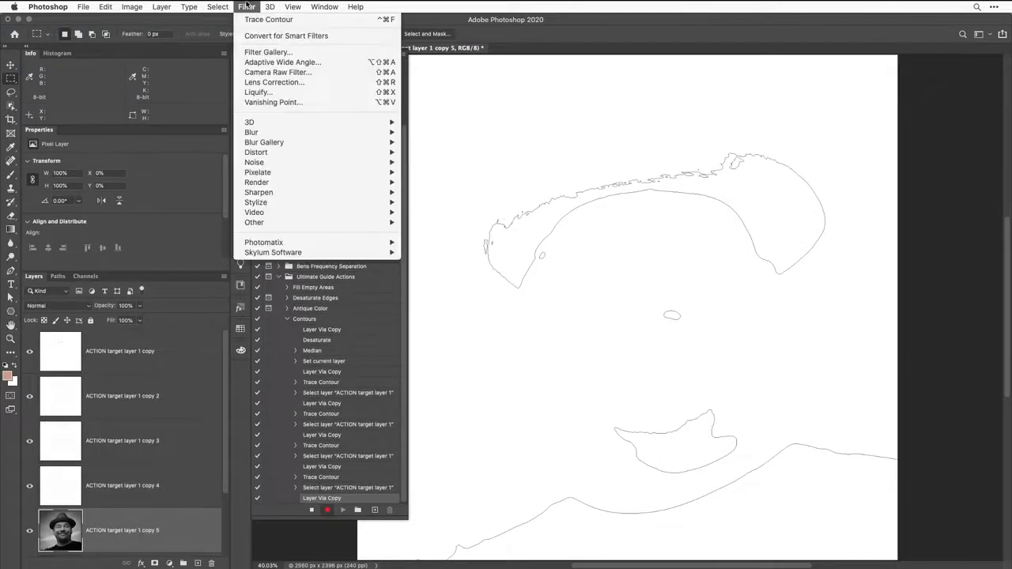
mouse_move(272, 168)
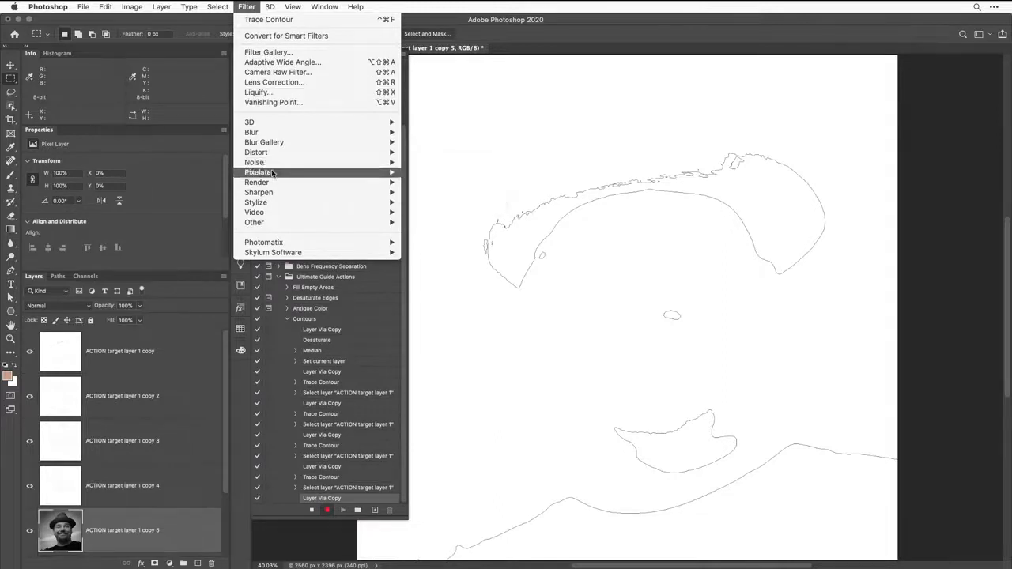
mouse_move(270, 205)
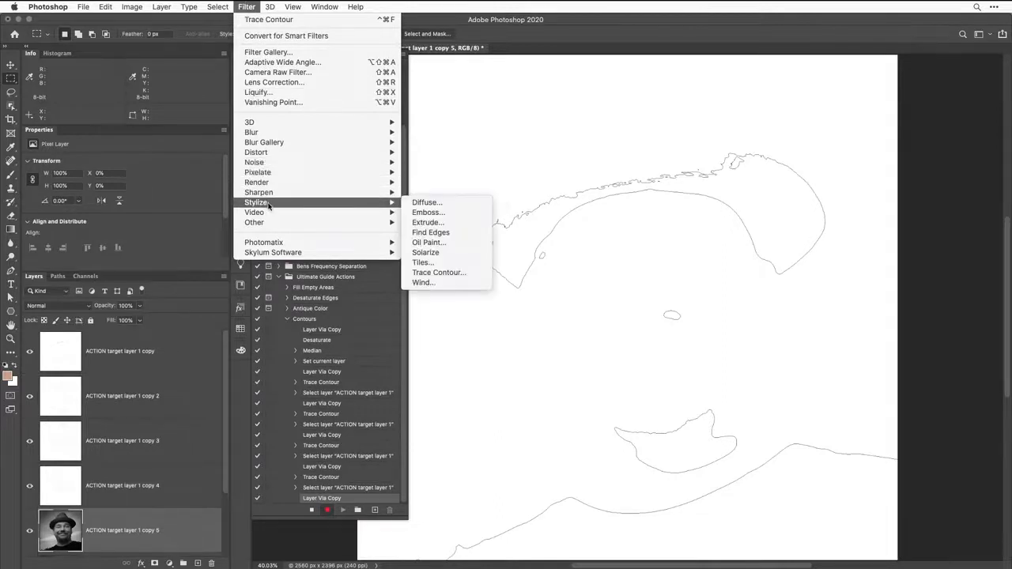
left_click(428, 275)
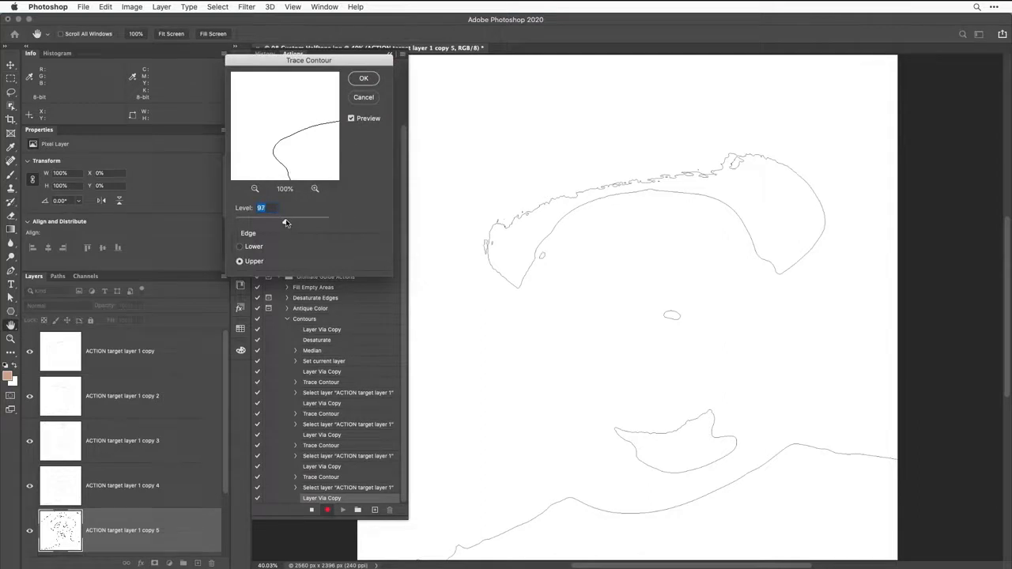
left_click_drag(285, 223, 299, 223)
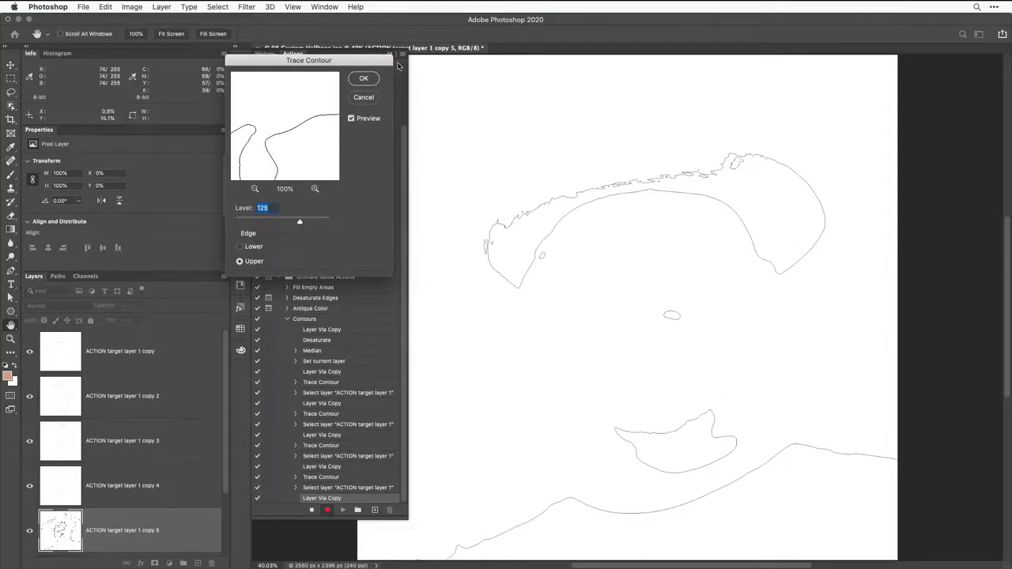
left_click(364, 78)
Make a sixth copy of ACTION target layer 1 and apply Trace Contour to it at level 142, Upper edge
scroll(156, 446, "down", 2)
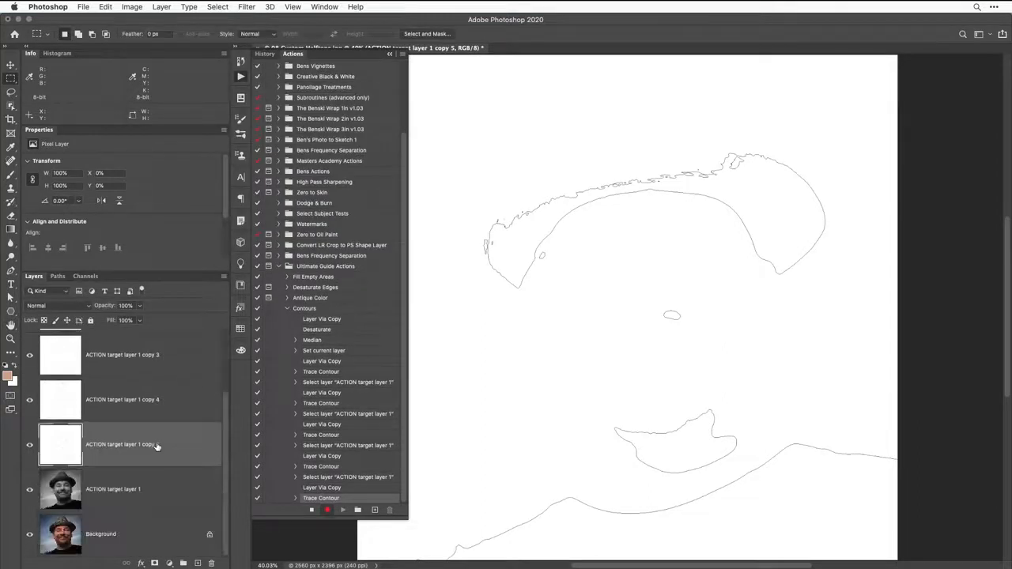
left_click(116, 479)
key("super+j")
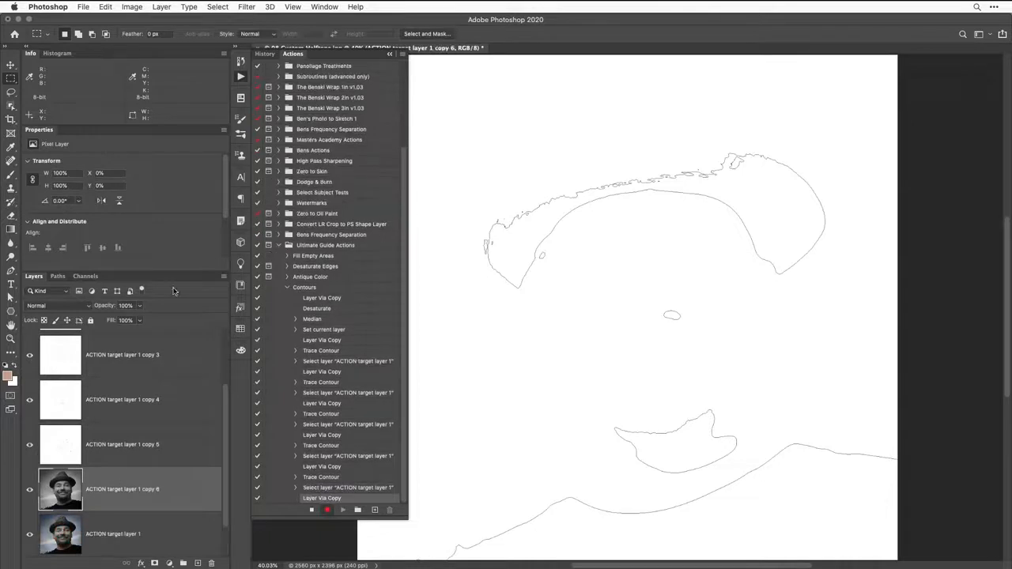
left_click(241, 7)
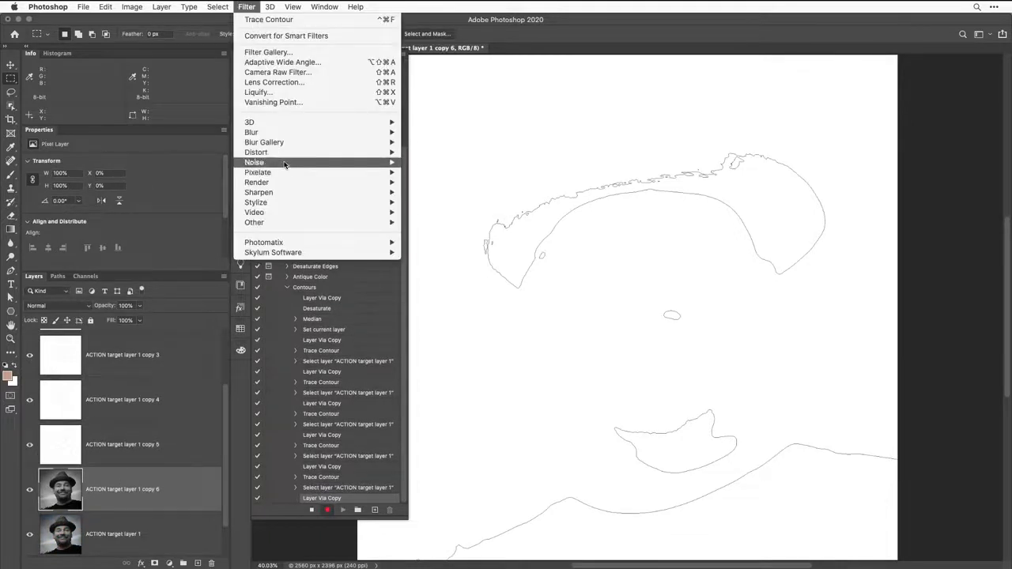
mouse_move(317, 203)
left_click(432, 273)
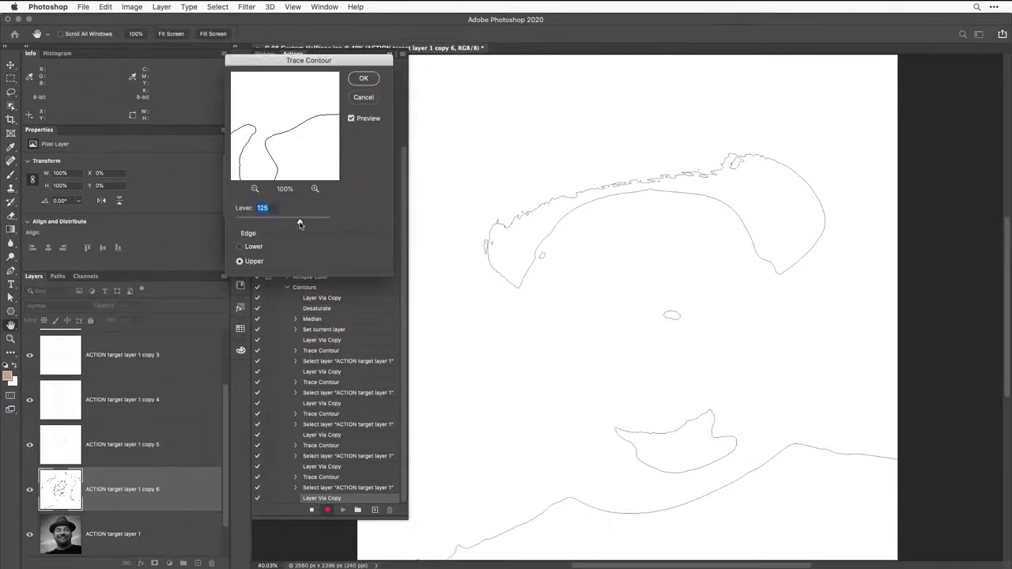
left_click_drag(298, 224, 309, 224)
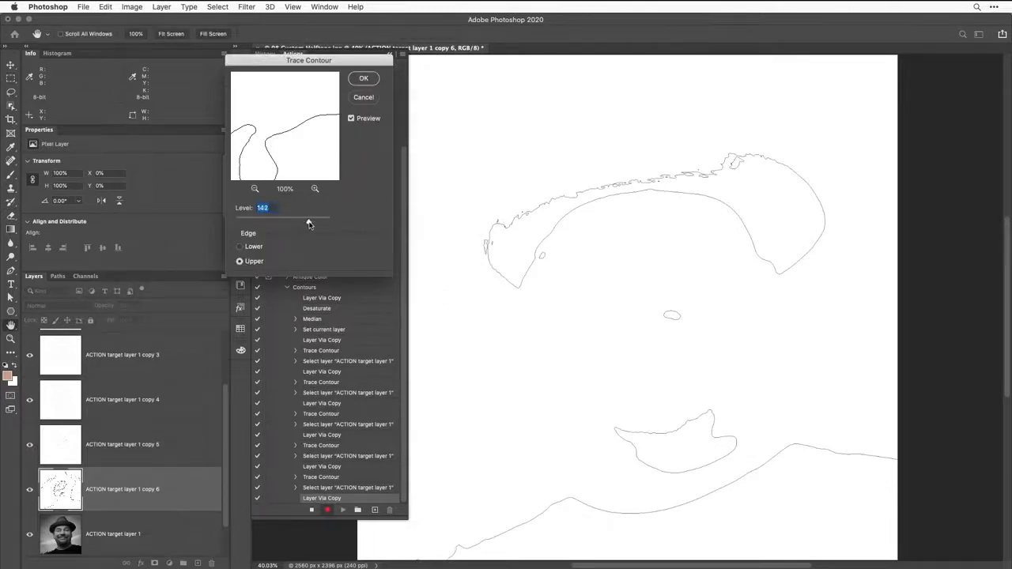
left_click(356, 83)
Make a seventh copy of ACTION target layer 1 and apply Trace Contour to it at level 167, Upper edge
scroll(200, 372, "down", 1)
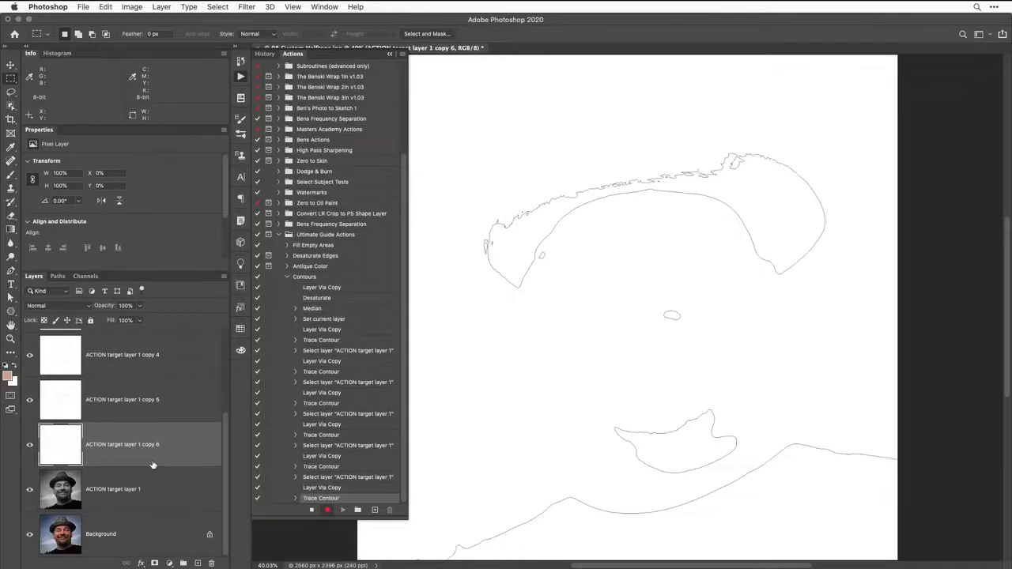
left_click(130, 484)
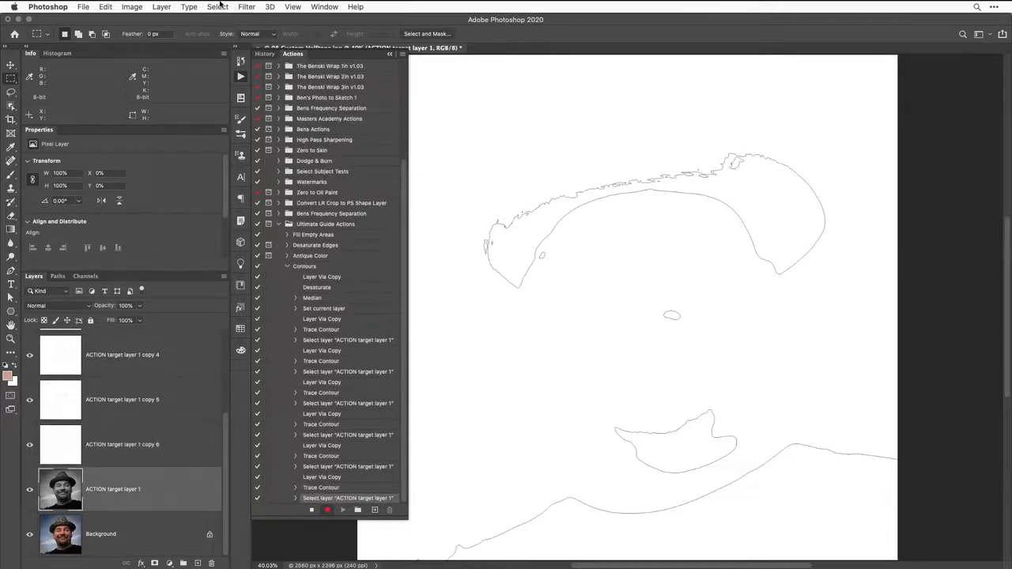
key("super+j")
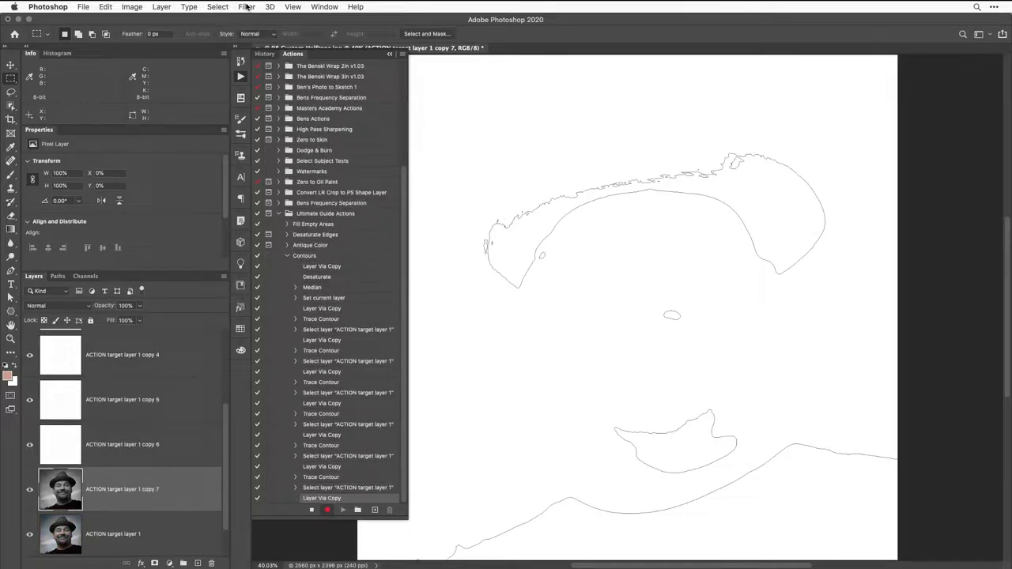
left_click(229, 7)
mouse_move(246, 6)
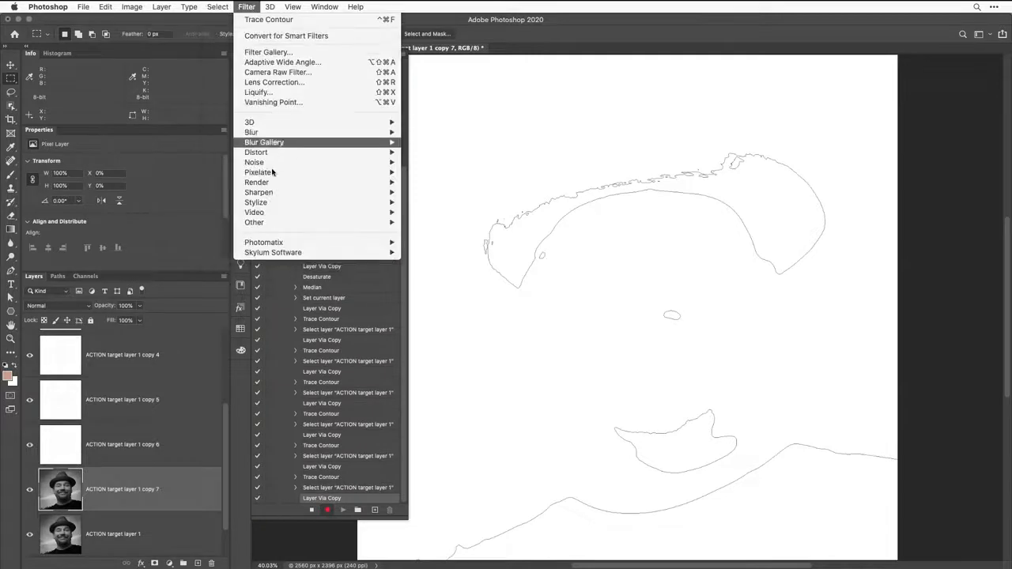
mouse_move(323, 203)
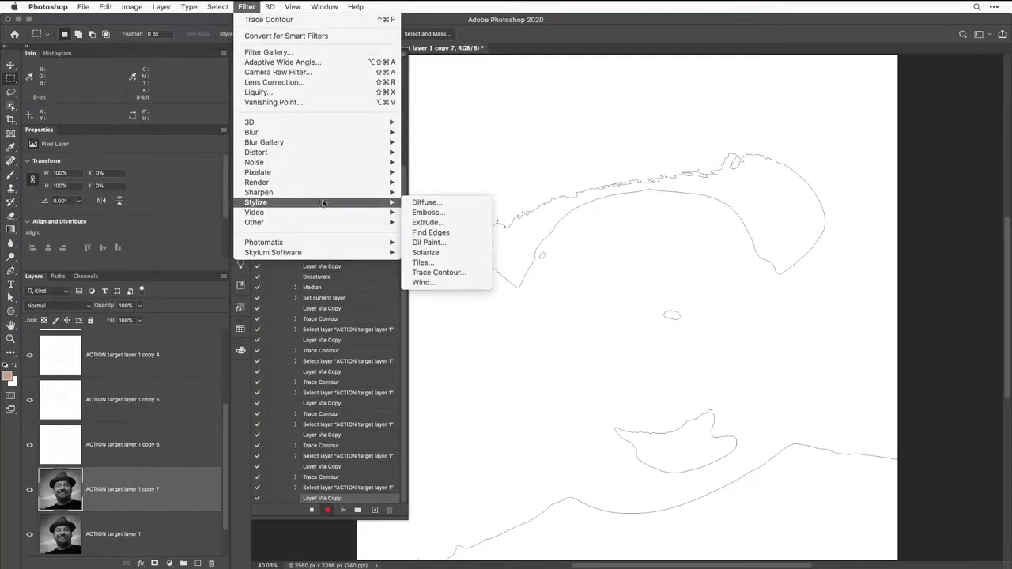
left_click(437, 273)
left_click_drag(264, 223, 317, 223)
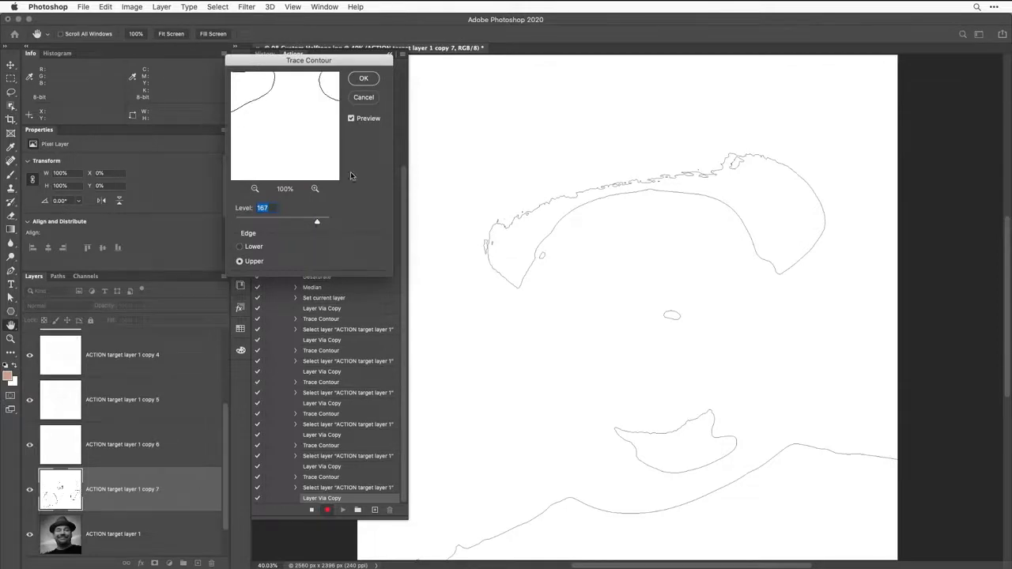
left_click(363, 80)
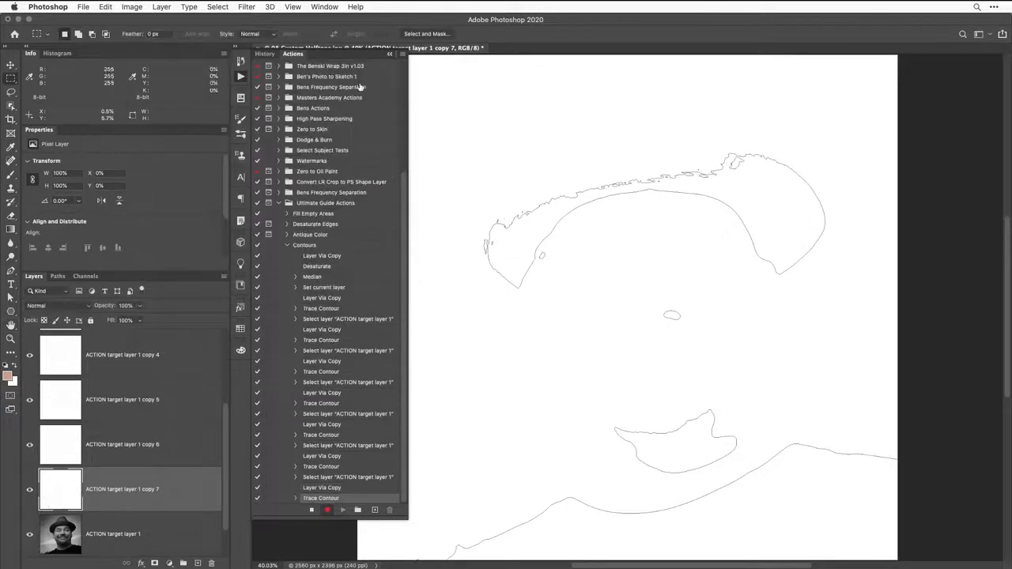
Make an eighth copy of ACTION target layer 1 and apply Trace Contour to it at level 200, Upper edge
left_click(139, 530)
key("super+j")
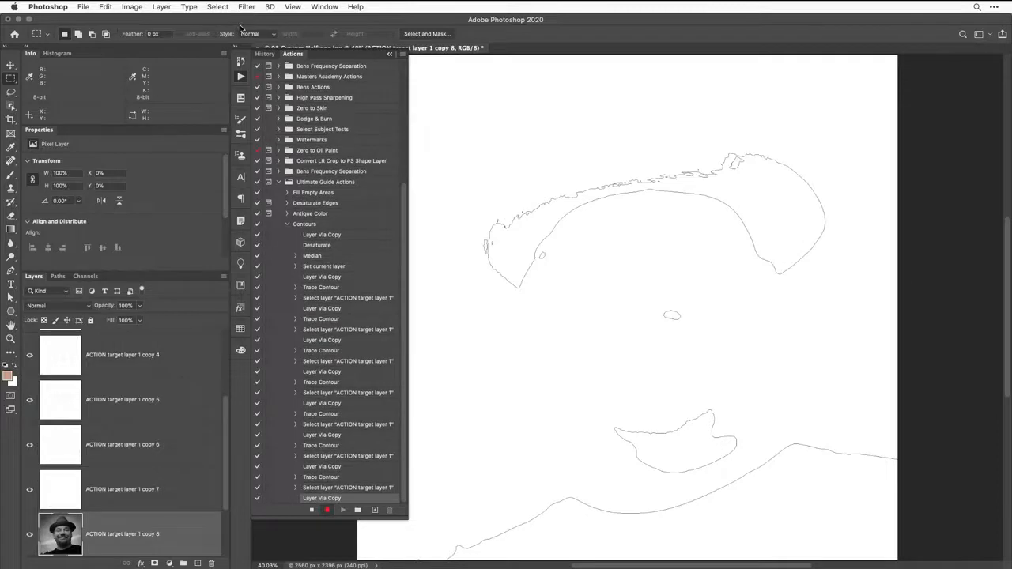
left_click(219, 6)
mouse_move(247, 7)
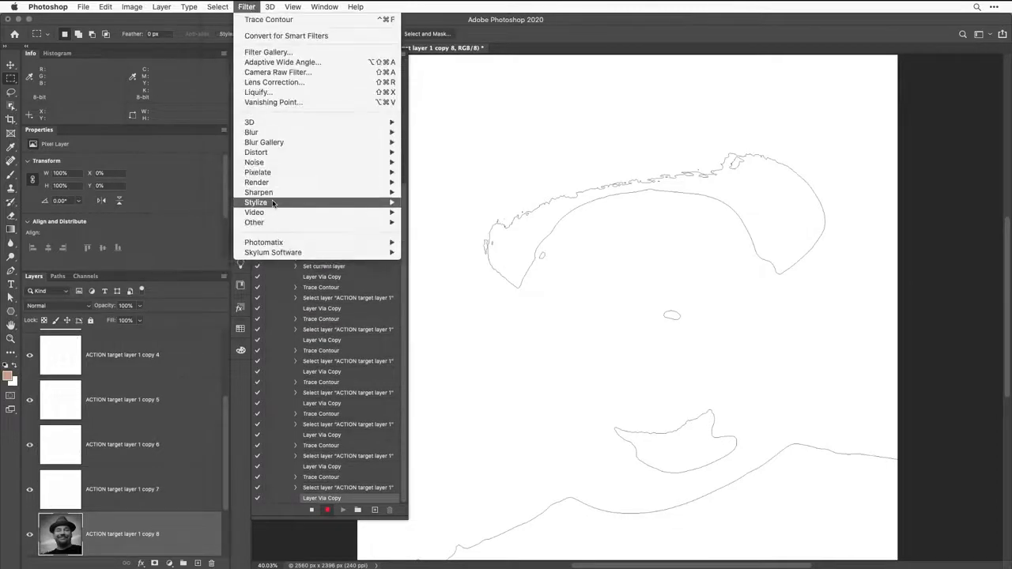
mouse_move(298, 208)
left_click(419, 273)
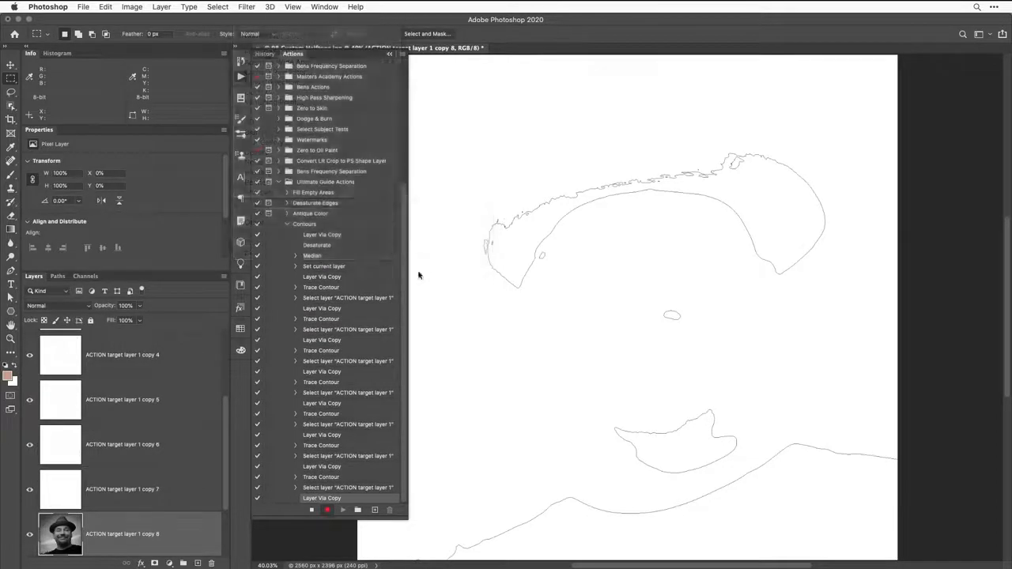
left_click_drag(317, 223, 327, 224)
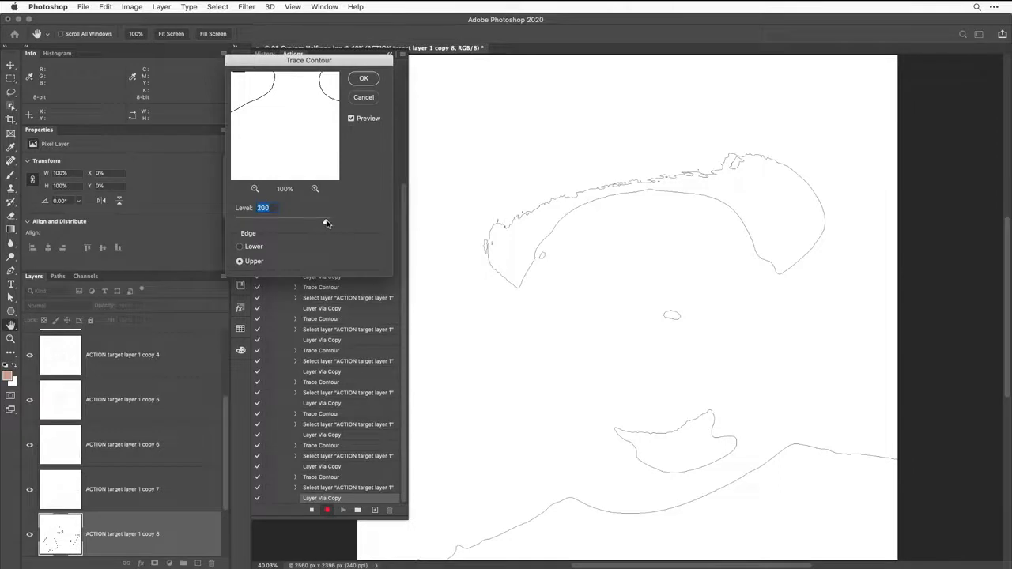
left_click(363, 79)
Collapse the Properties and Info panels so the layer list gets more room for the eight traced copies
scroll(180, 427, "down", 3)
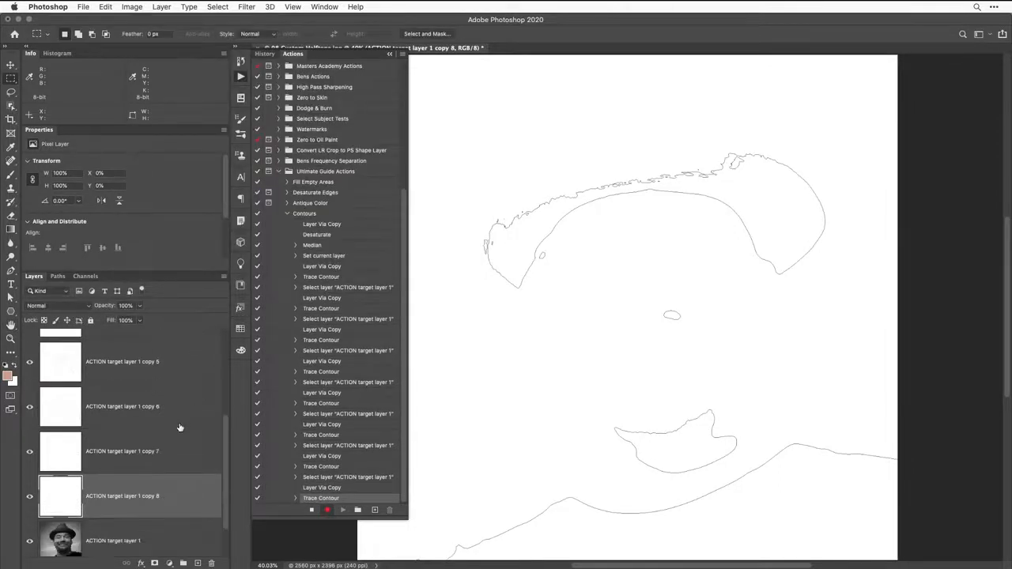
scroll(180, 427, "up", 5)
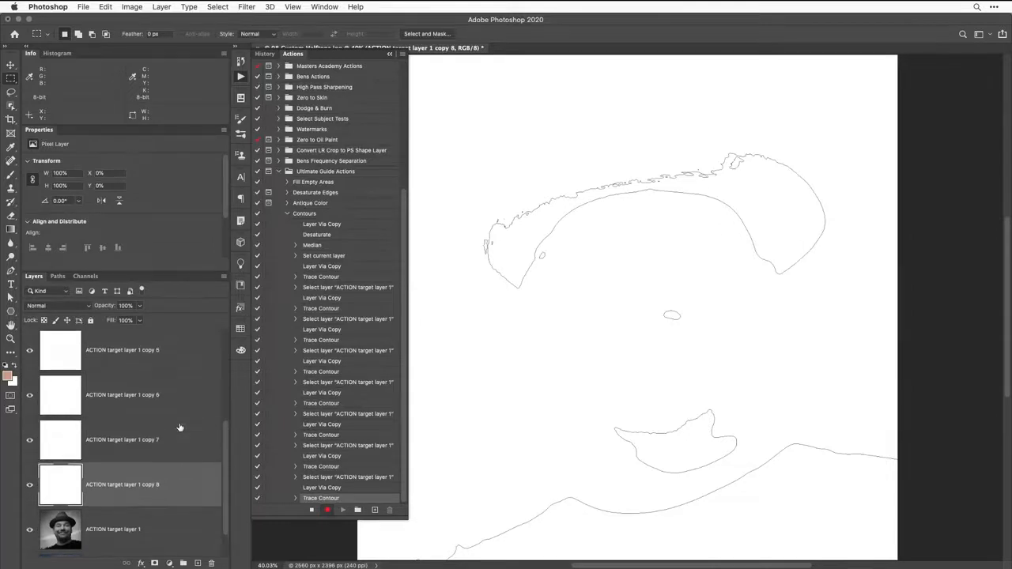
scroll(181, 427, "up", 2)
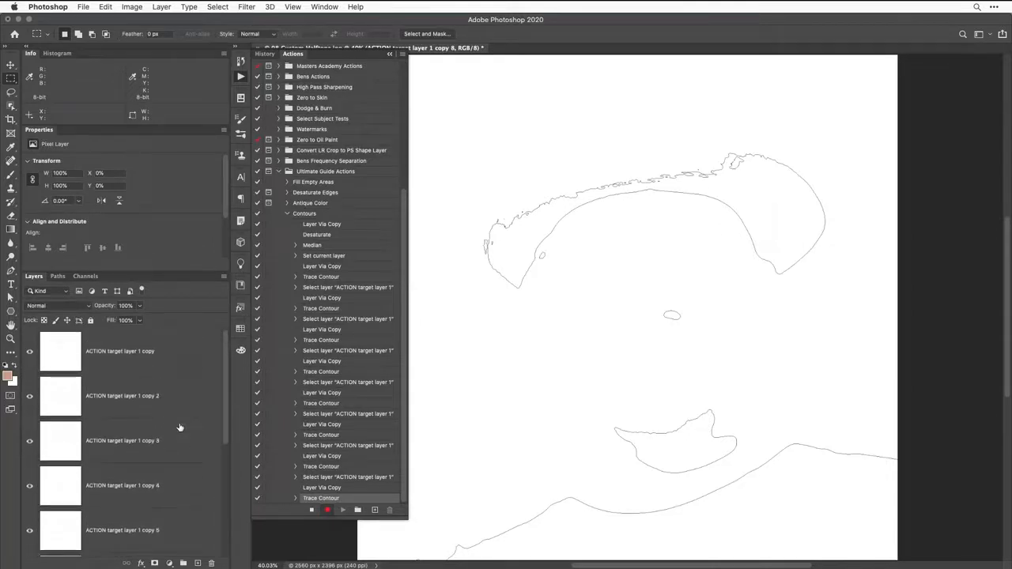
scroll(181, 427, "down", 5)
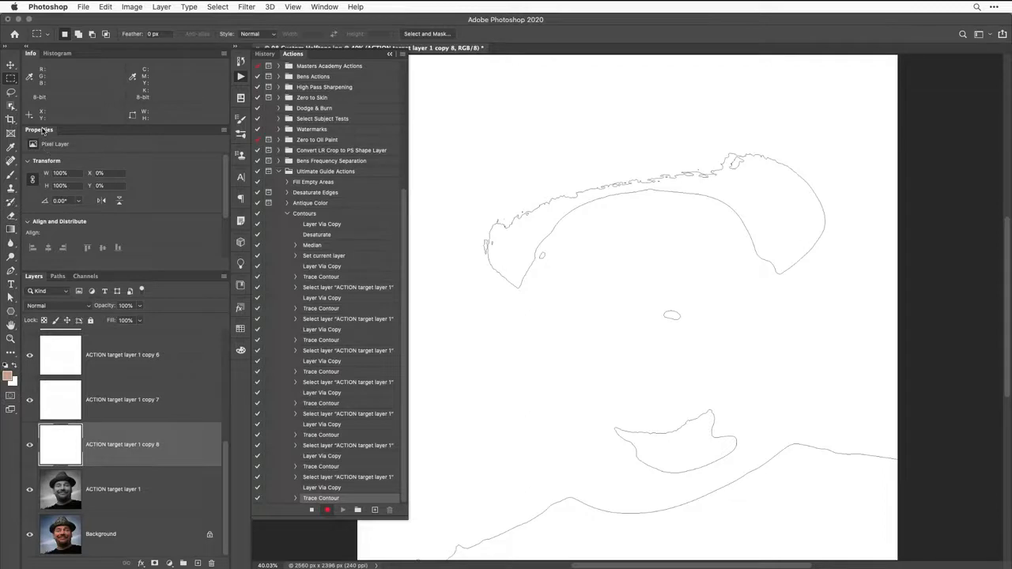
double_click(42, 131)
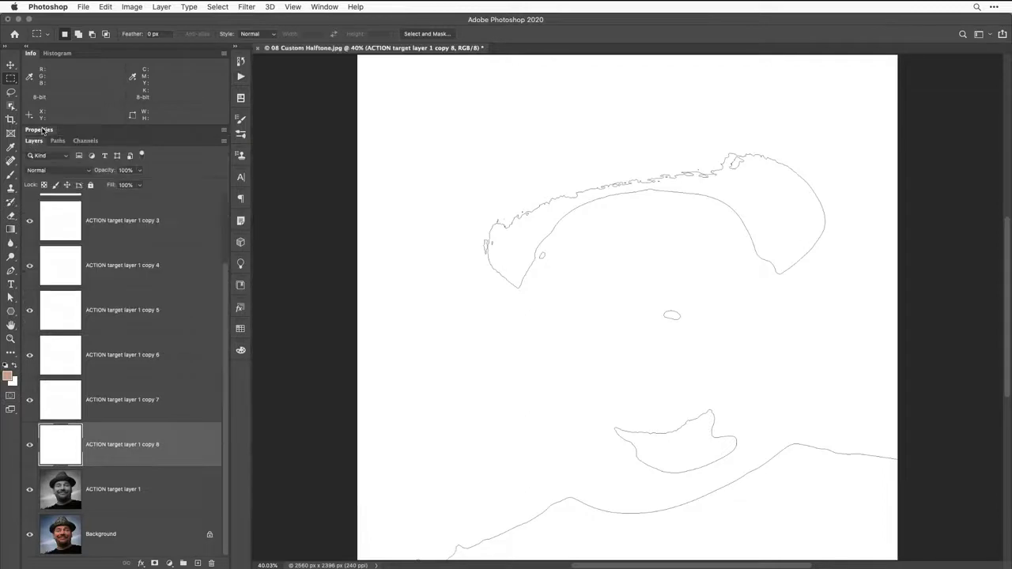
double_click(30, 53)
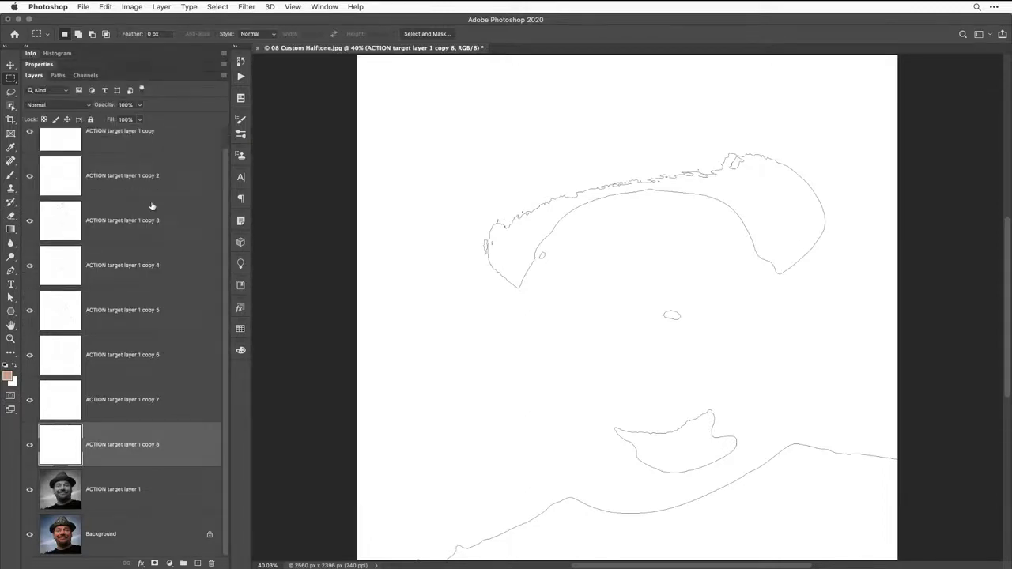
scroll(151, 207, "up", 1)
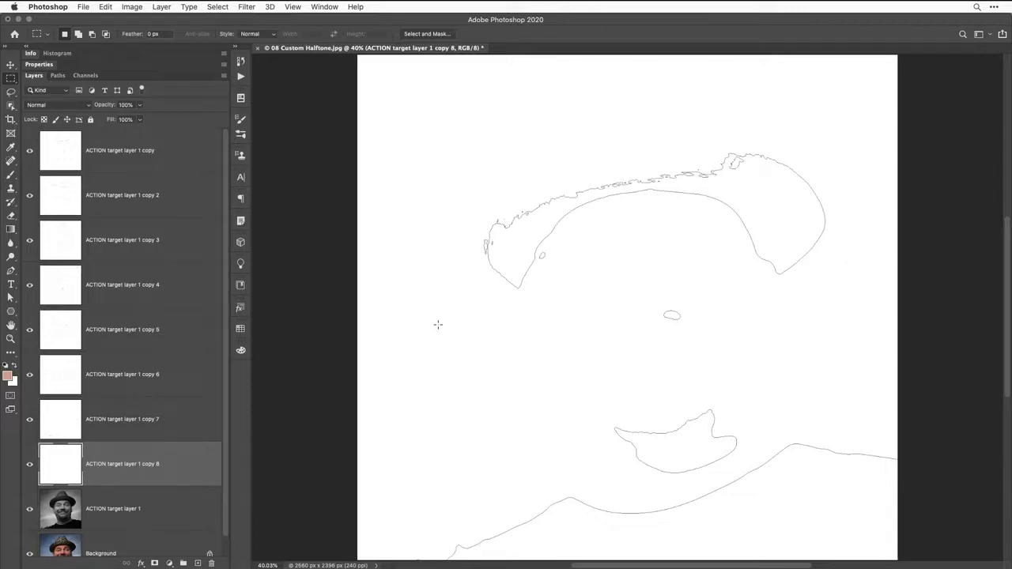
Extend the selection forward from copy 8 one layer at a time to all eight traced copies, and set their blend mode to Multiply
key("shift+alt+bracketright")
key("shift+alt+bracketright")
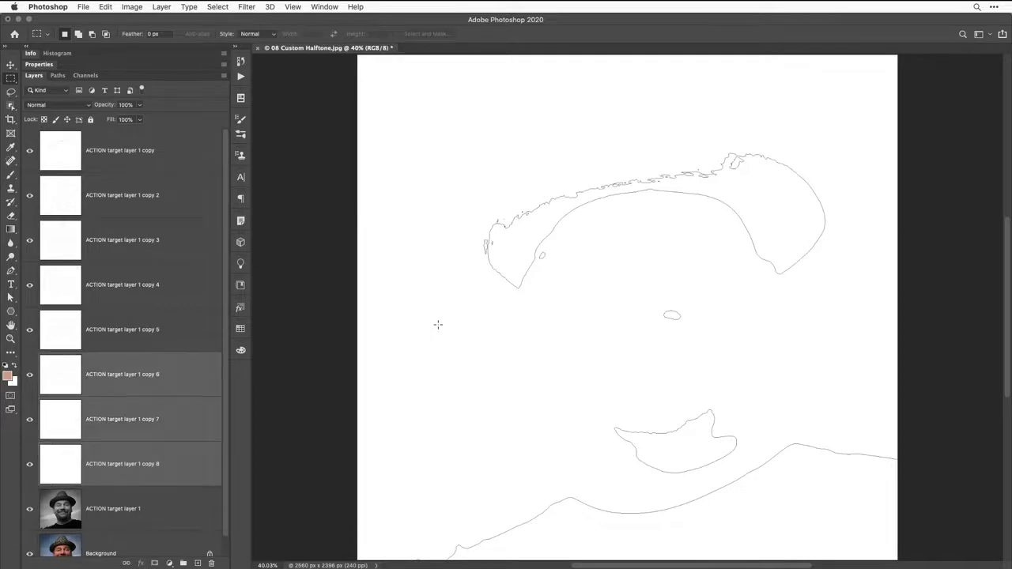
key("shift+alt+bracketright")
key("shift+alt+bracketright")
key("shift+alt+bracketright")
key("shift+alt+bracketright")
key("shift+alt+bracketright")
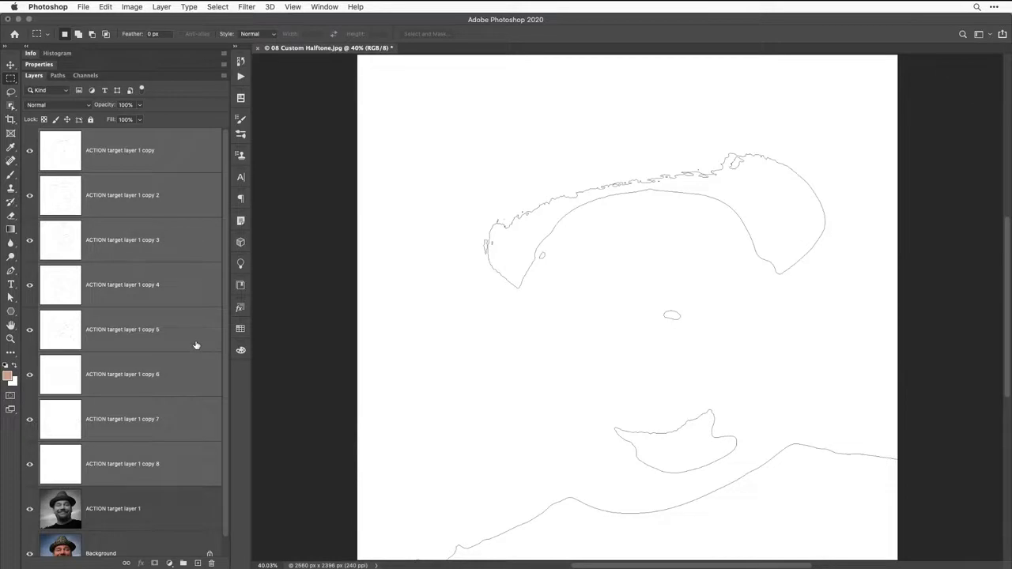
left_click(83, 105)
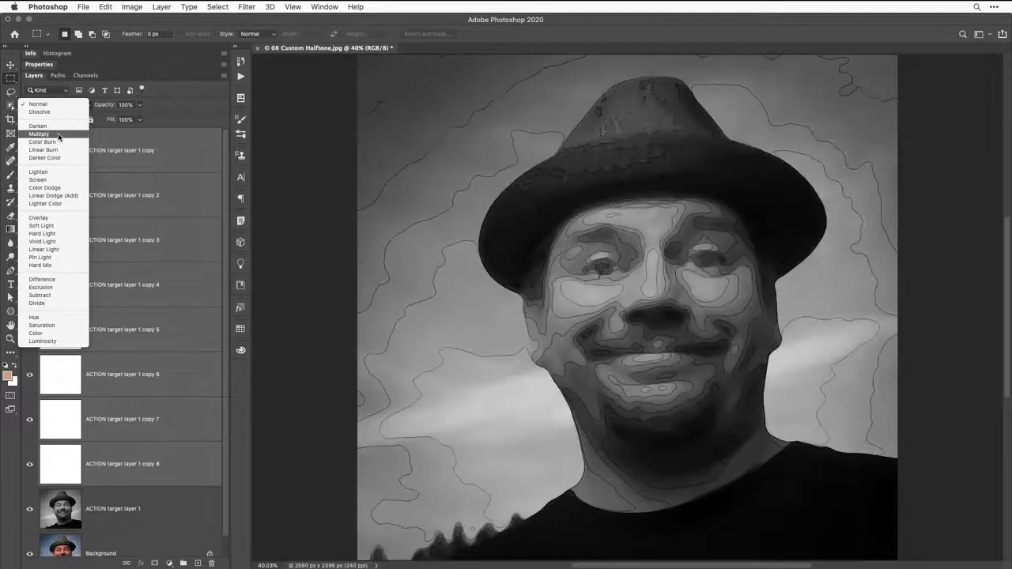
left_click(59, 134)
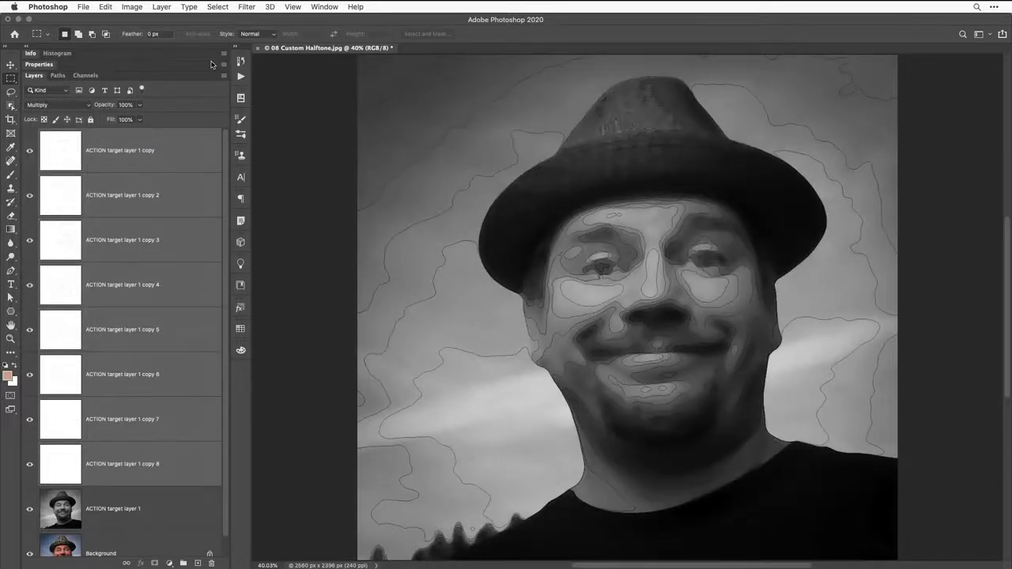
Merge the eight selected contour copies into one layer and delete the desaturated ACTION target layer 1
left_click(161, 7)
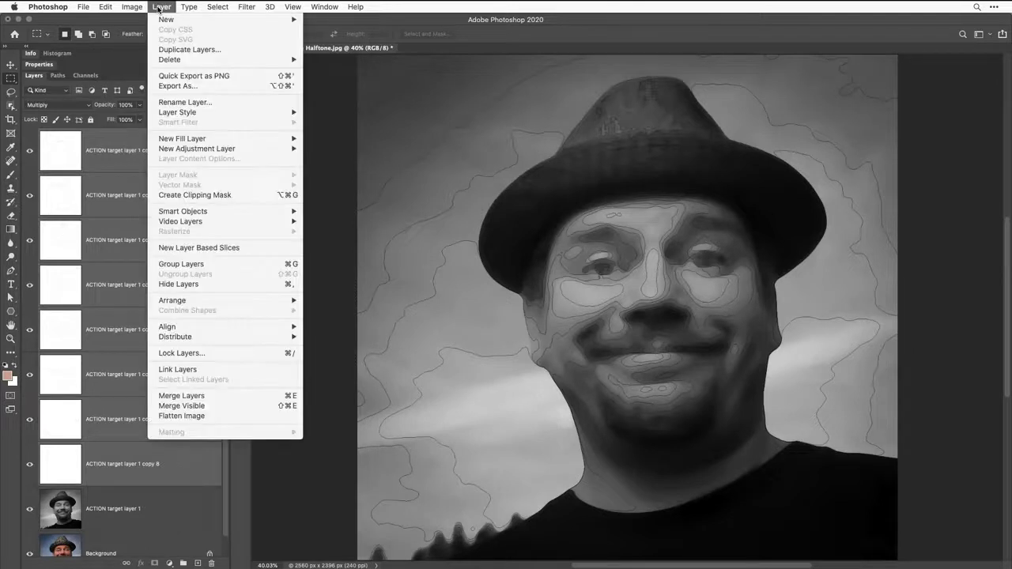
left_click(227, 397)
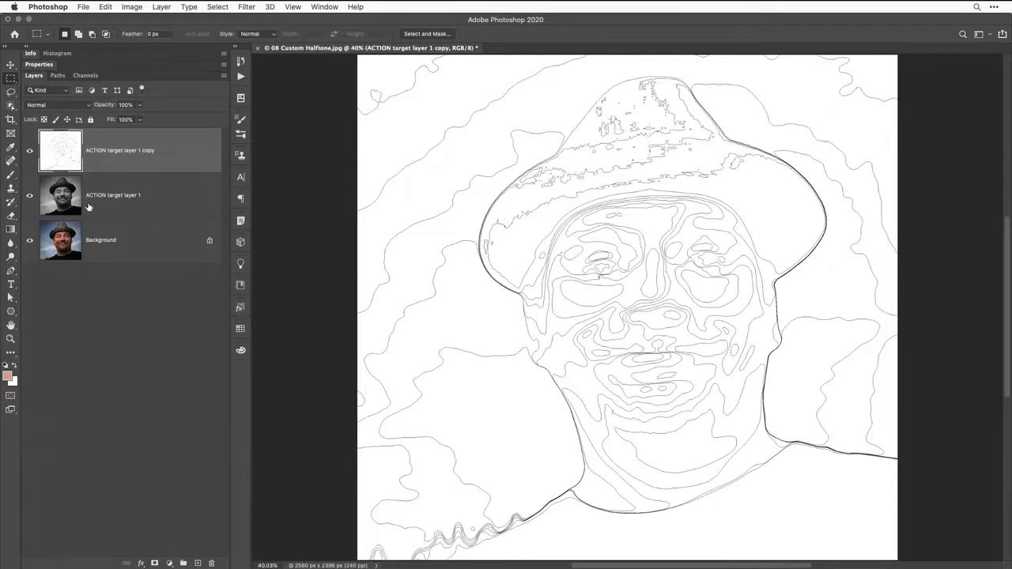
left_click_drag(95, 195, 211, 564)
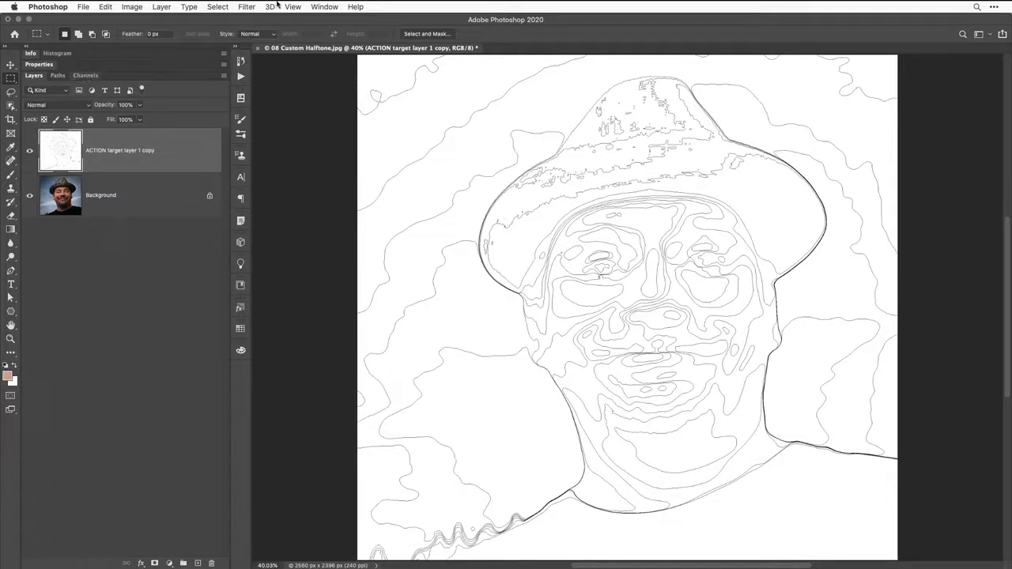
Load the RGB composite channel of the merged contours as a selection and invert it to select the lines
left_click(316, 7)
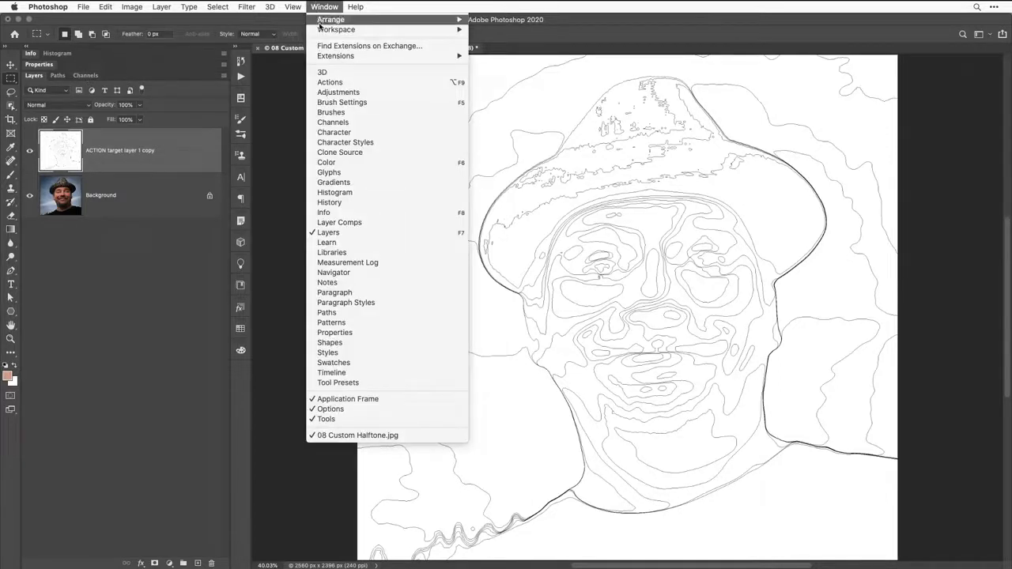
left_click(333, 122)
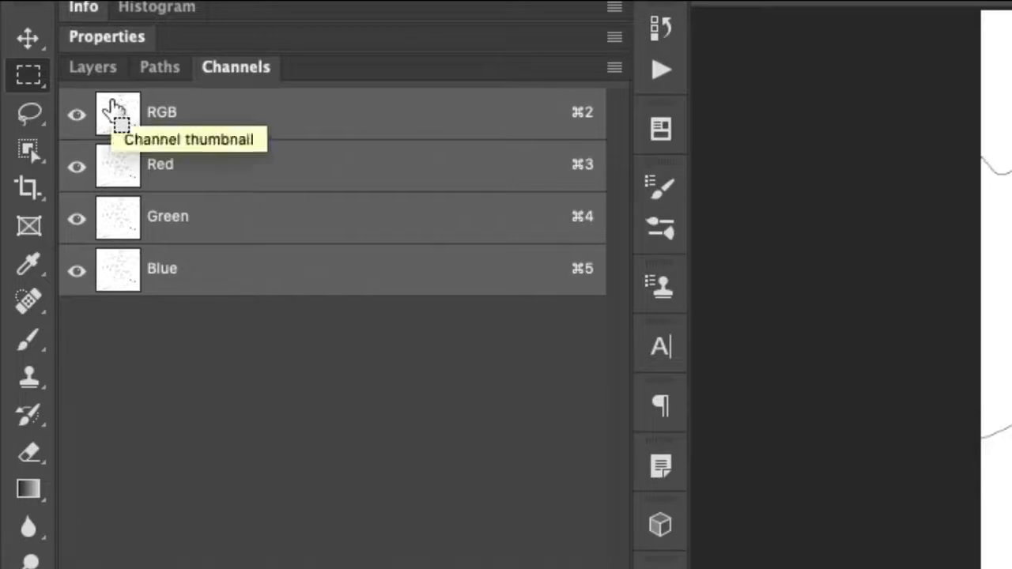
left_click(114, 104, "super")
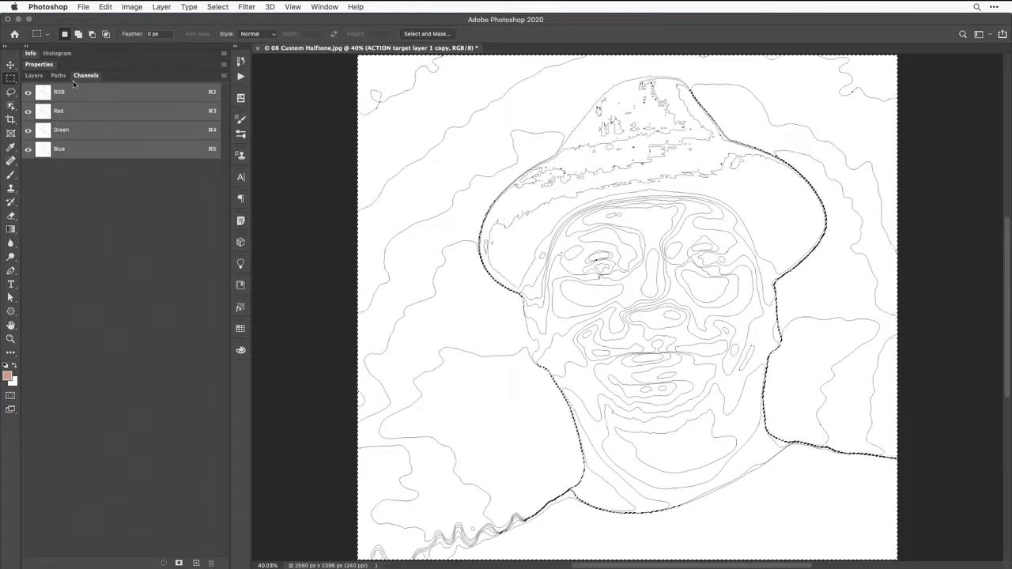
left_click(33, 76)
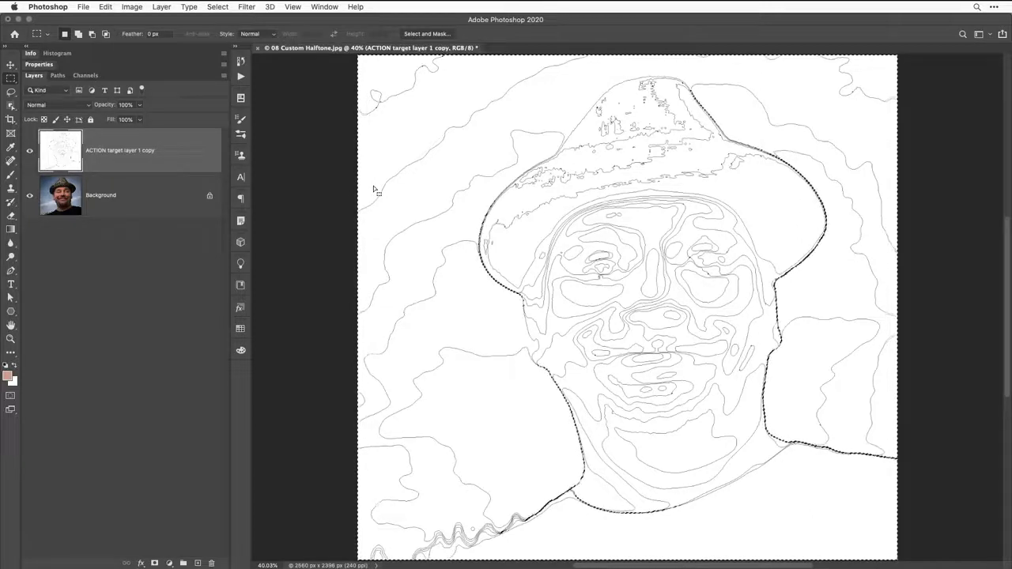
left_click(219, 6)
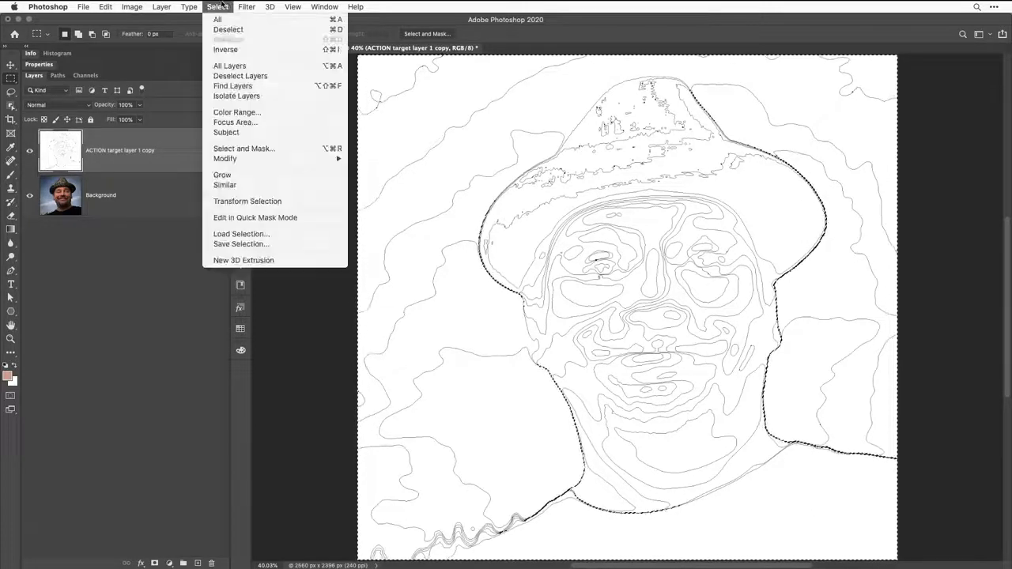
left_click(229, 50)
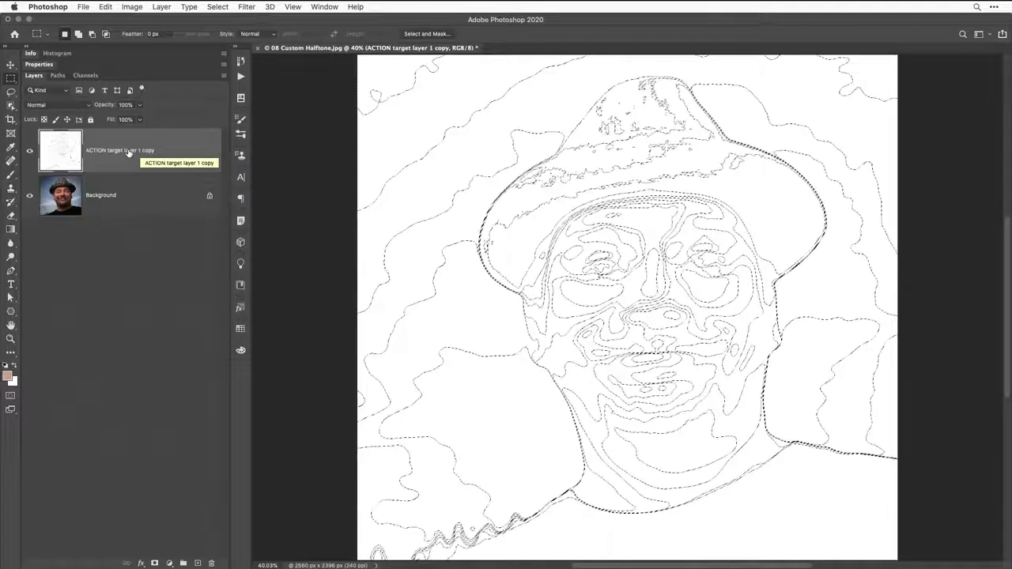
Delete the merged contour layer and add a layer mask to the Background photo from the active line selection
left_click_drag(129, 151, 212, 563)
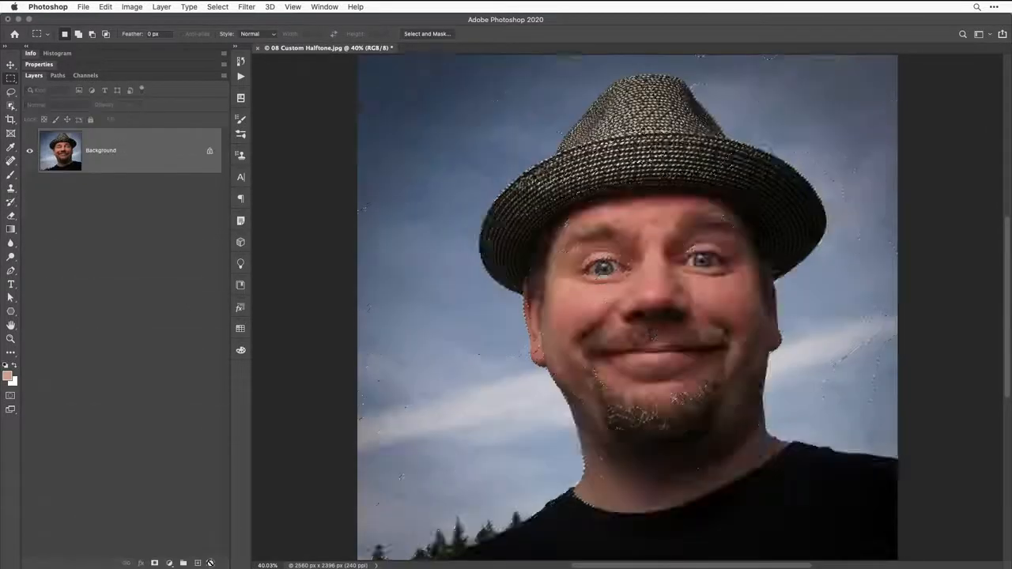
left_click(154, 563)
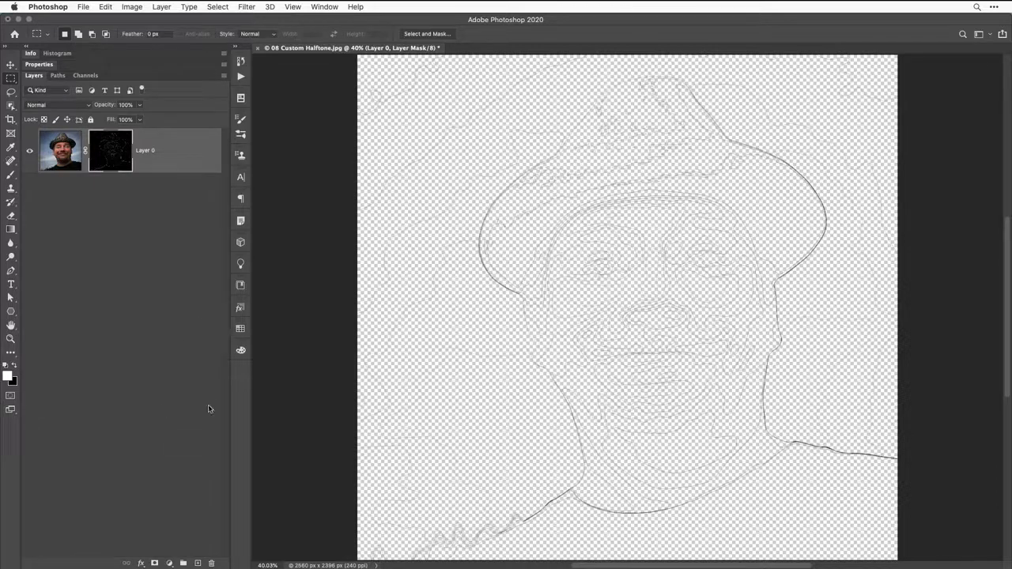
Add a white Solid Color fill layer and move it beneath the masked photo layer
left_click(169, 563)
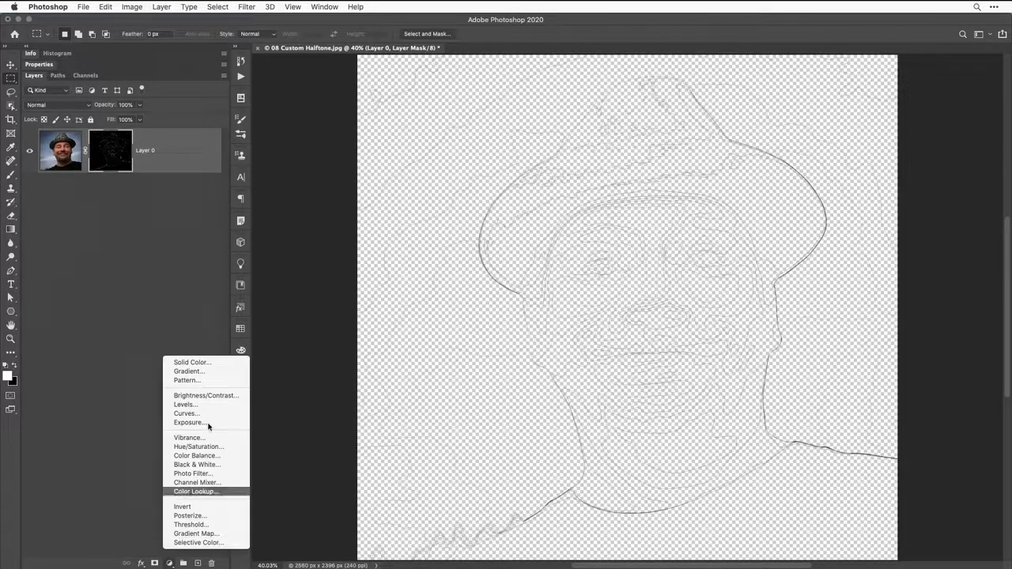
left_click(207, 365)
left_click(149, 342)
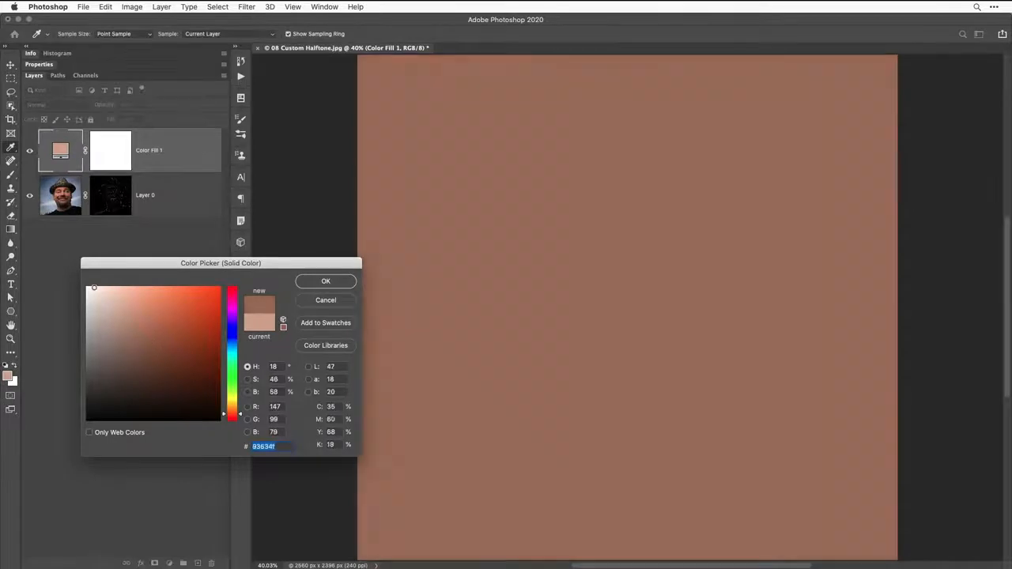
left_click(94, 288)
left_click(340, 285)
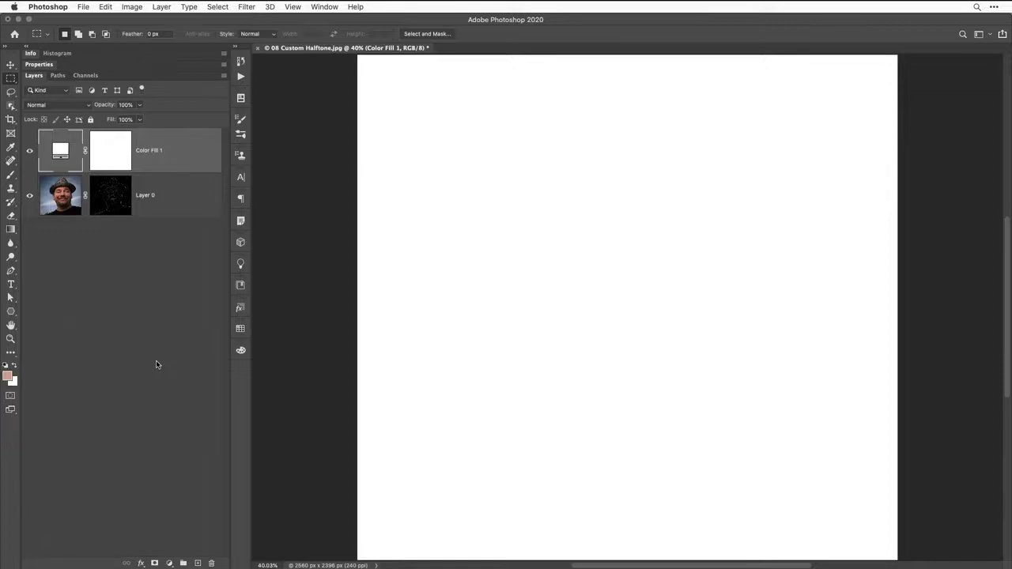
key("super+bracketleft")
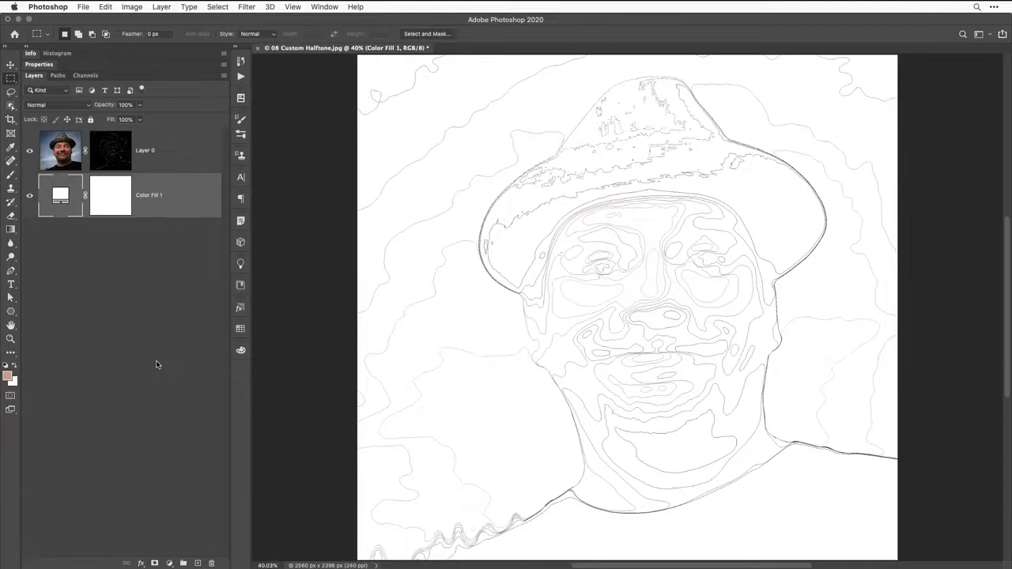
Stop recording the Contours action and revert the image to its saved state
left_click(241, 77)
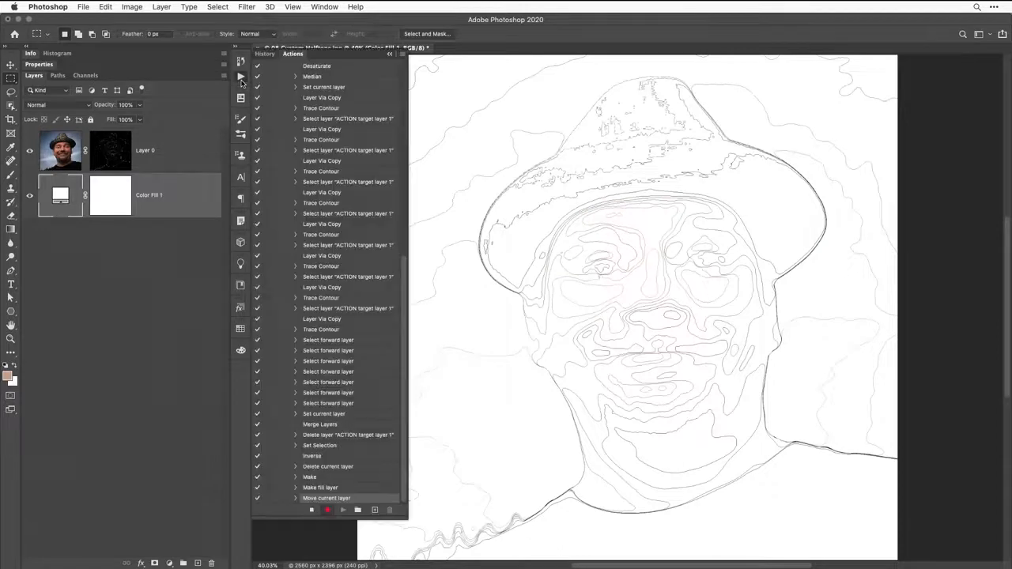
left_click(311, 509)
left_click(83, 6)
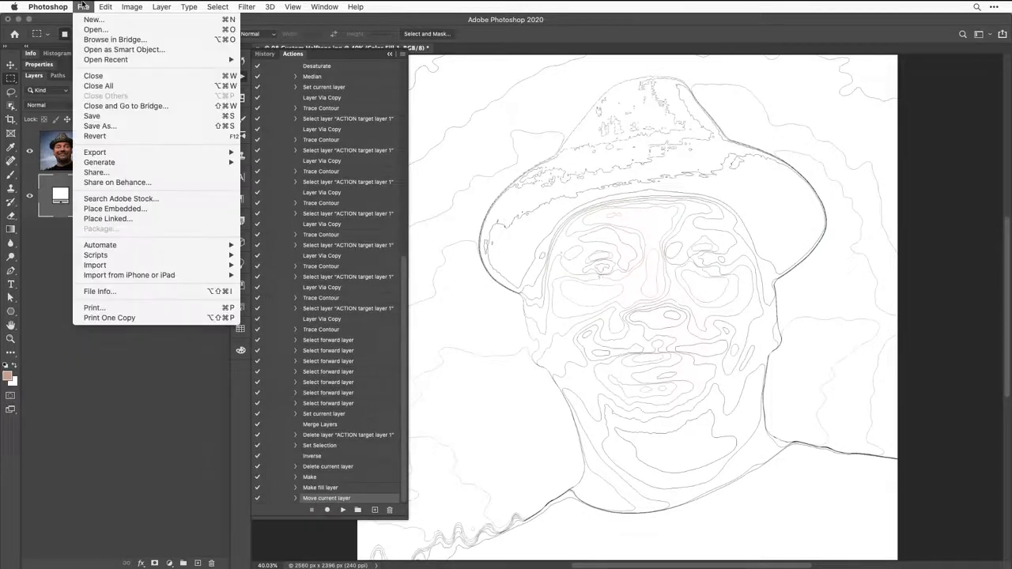
left_click(110, 136)
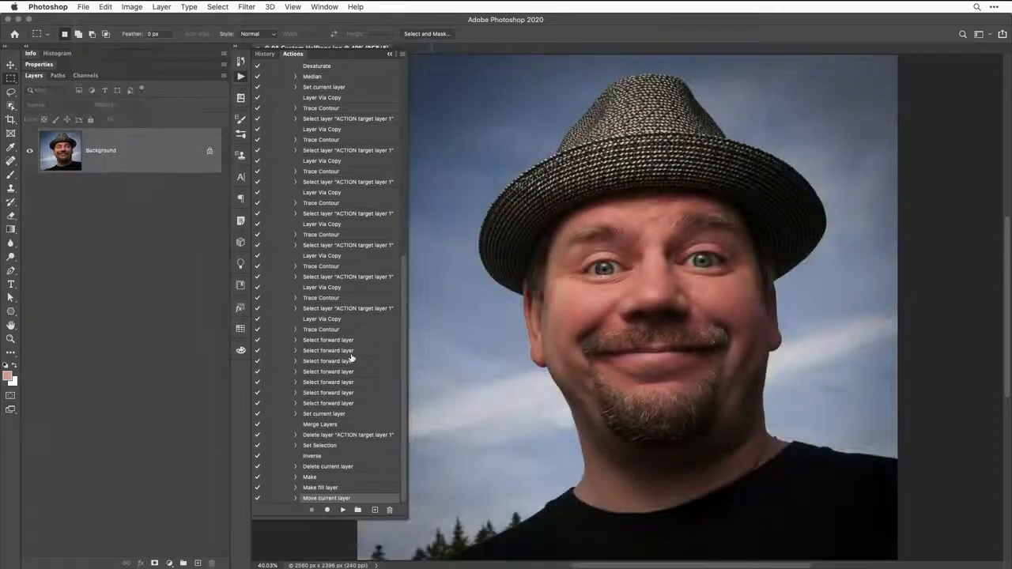
Play the Contours action from the Ultimate Guide Actions set on the reverted portrait
scroll(359, 337, "up", 10)
left_click(304, 394)
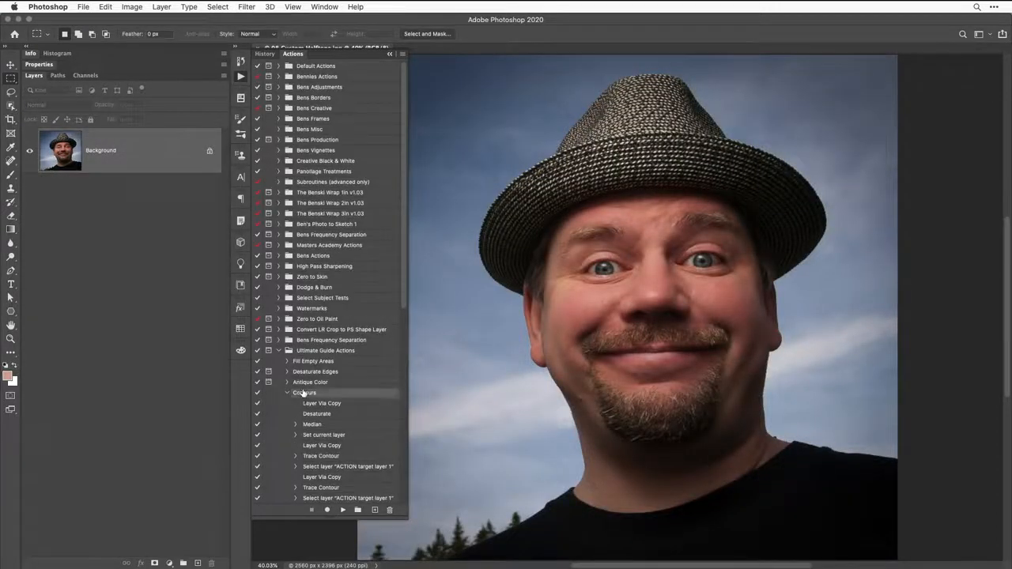
left_click(343, 510)
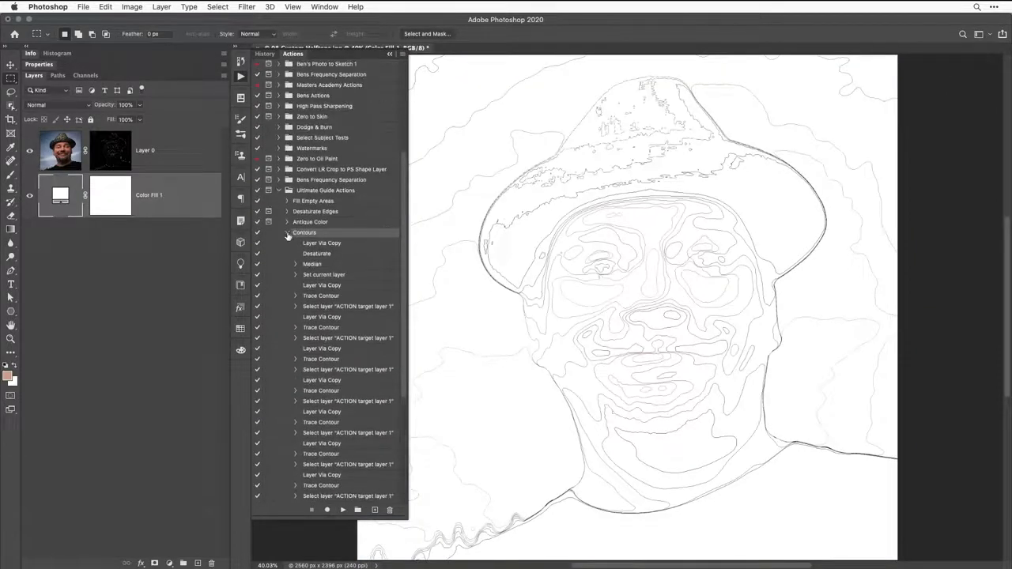
Collapse the recorded steps of the Contours action and hide the list of actions
left_click(287, 232)
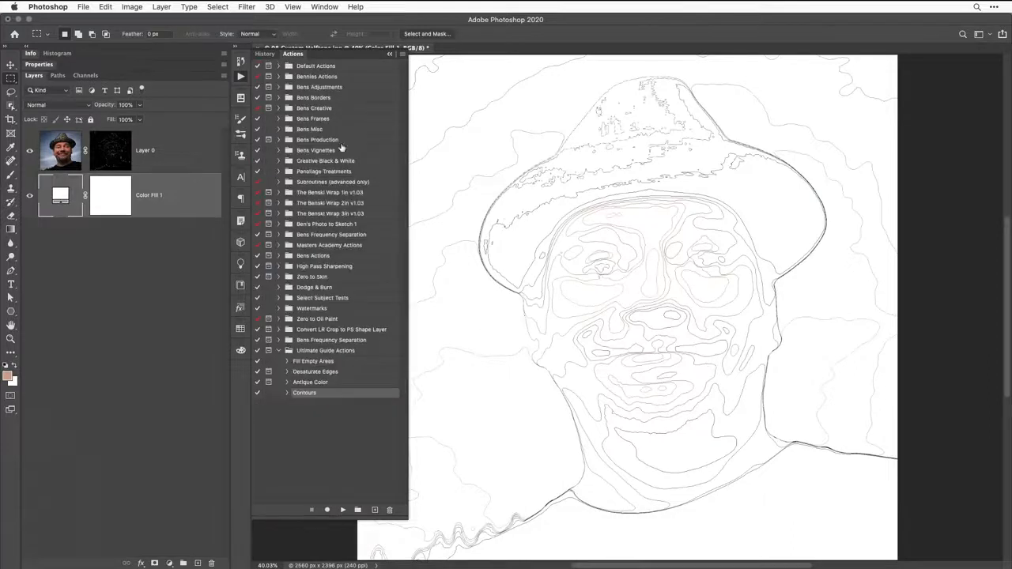
left_click(240, 76)
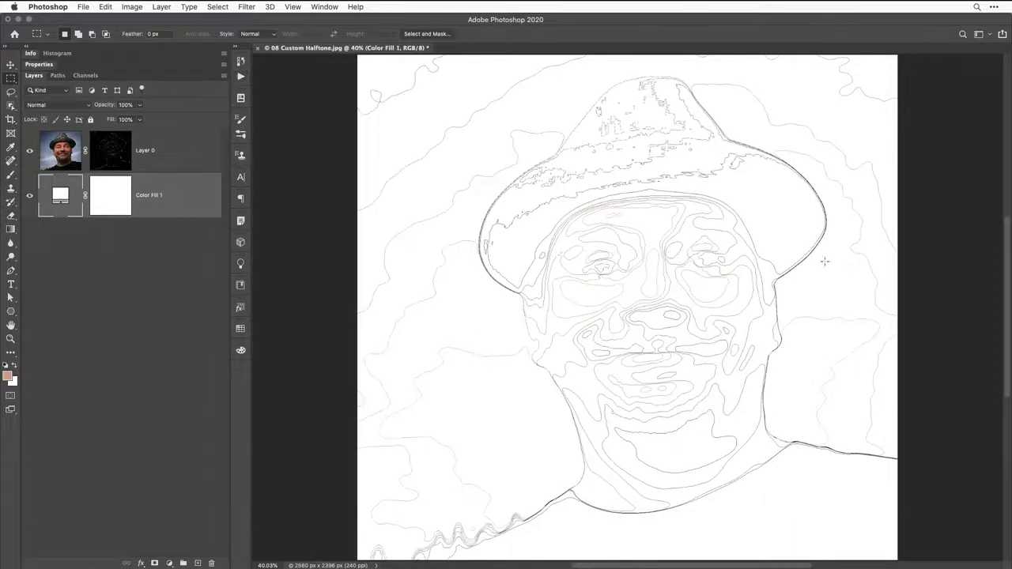
Examine the contour lines around the eyes, nose and mouth up close at 200% and 100% magnification
left_click(855, 178)
left_click(854, 178)
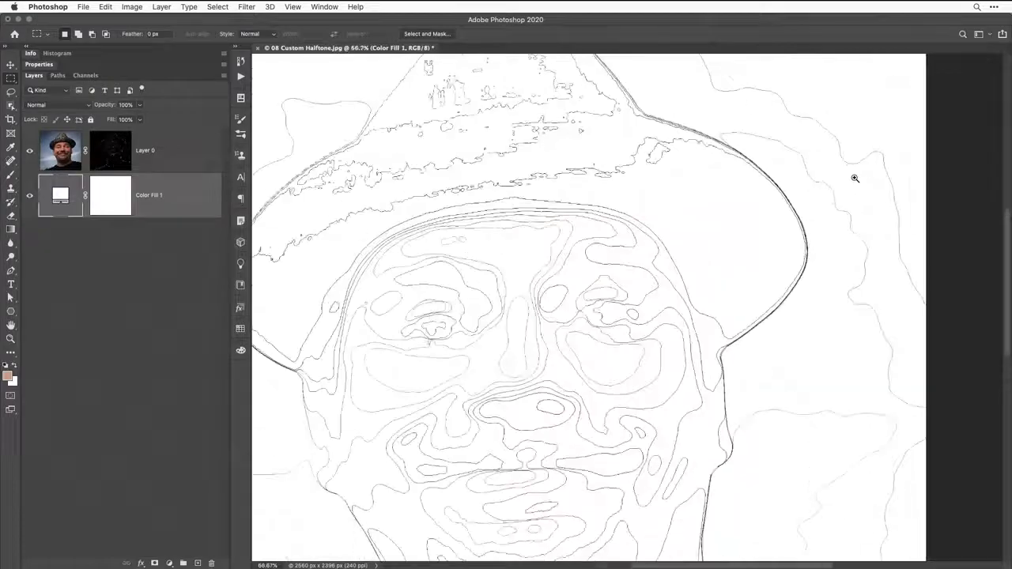
left_click(763, 303)
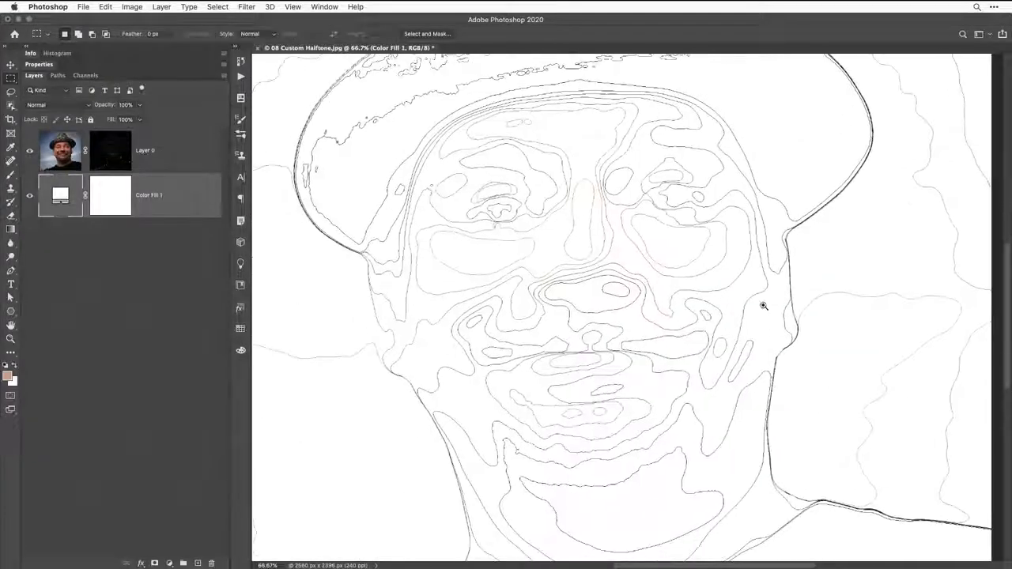
left_click(632, 313)
left_click(632, 313)
scroll(704, 340, "up", 5)
scroll(703, 340, "left", 4)
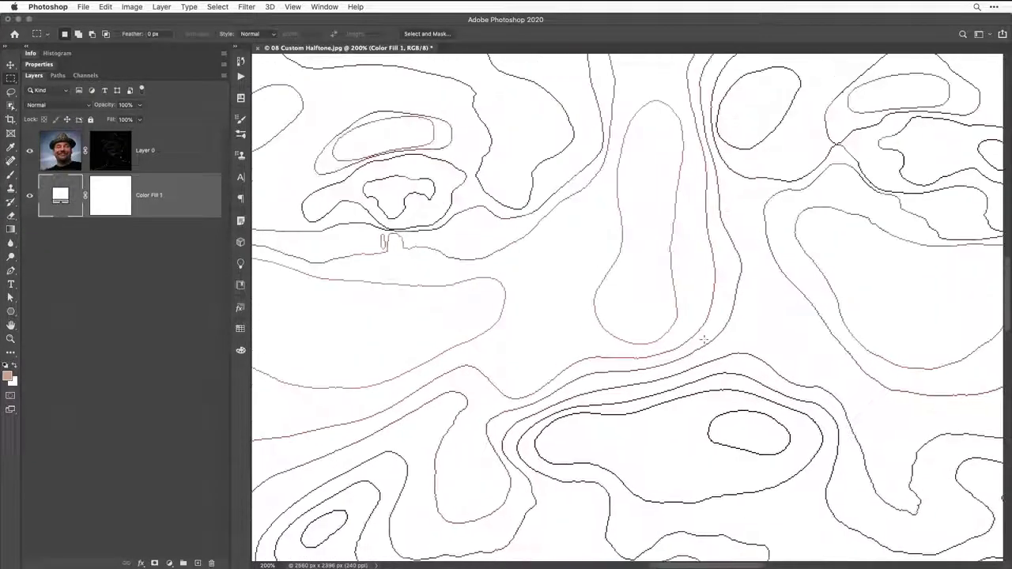
key("super+minus")
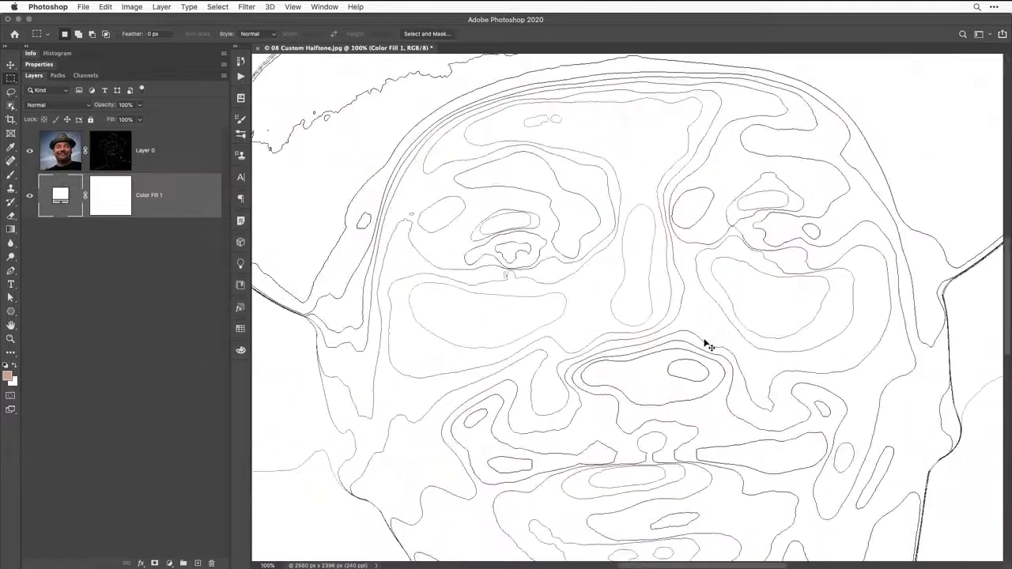